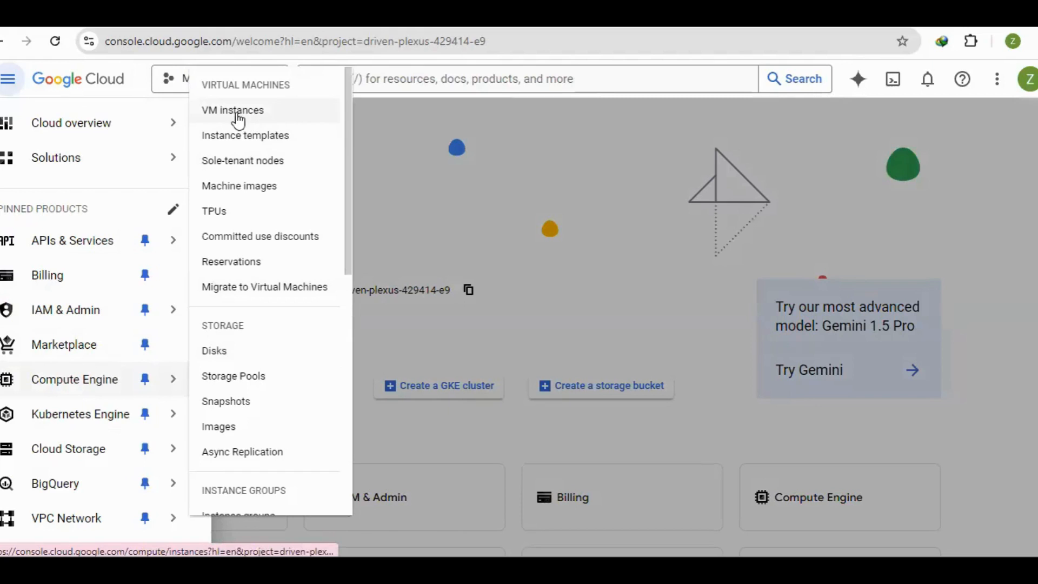
Open the Compute Engine VM instances list and start creating a new VM instance
click(247, 115)
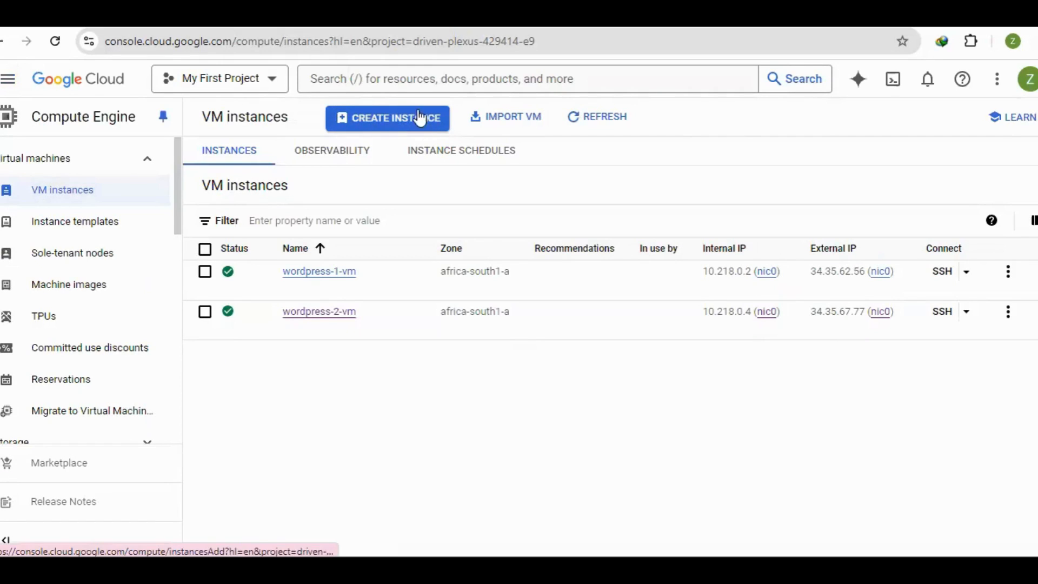
click(383, 126)
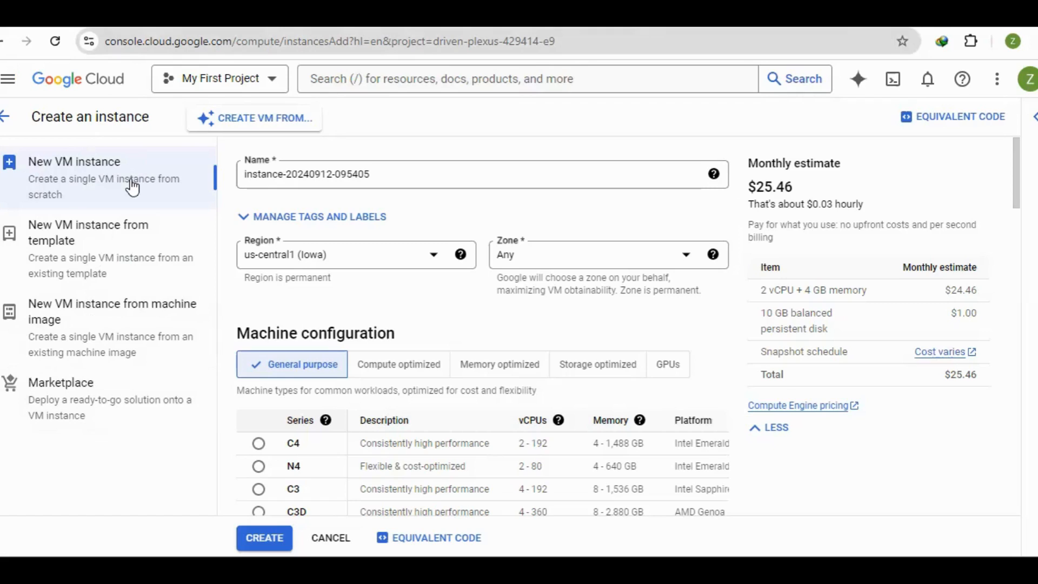
click(416, 170)
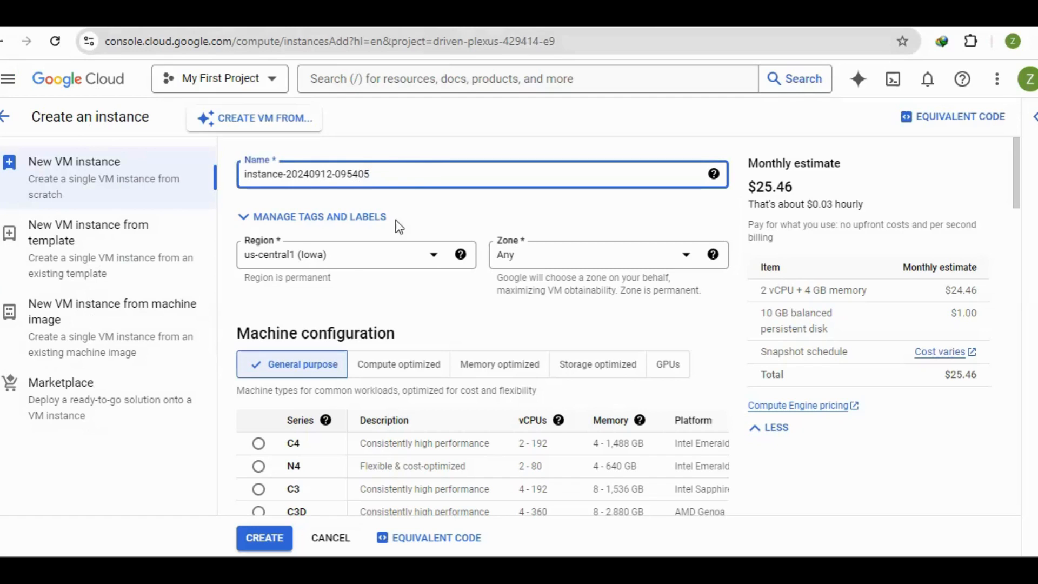
Review the available regions and the zones offered for us-central1 (Iowa)
click(404, 265)
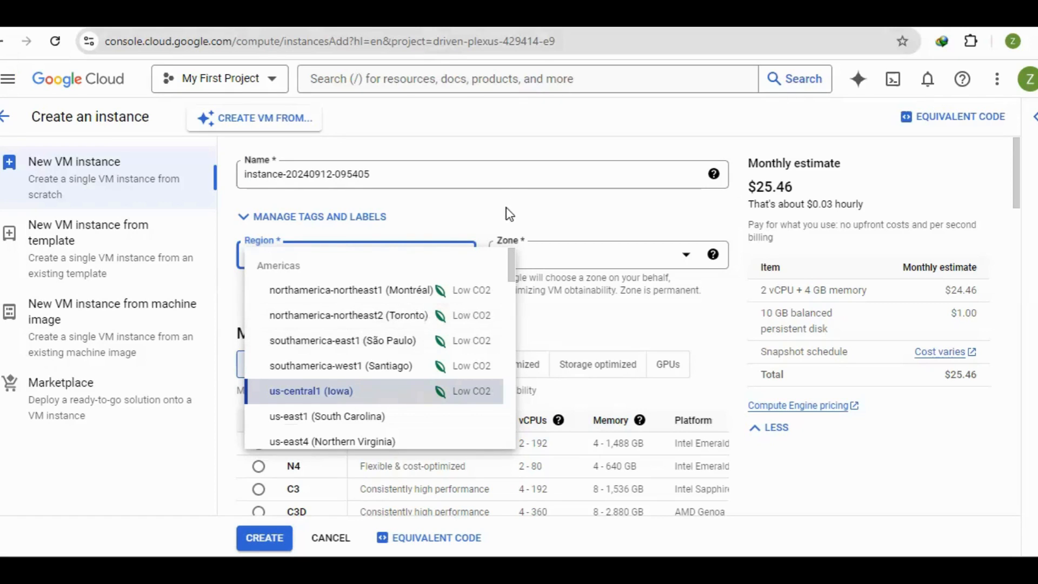
click(537, 209)
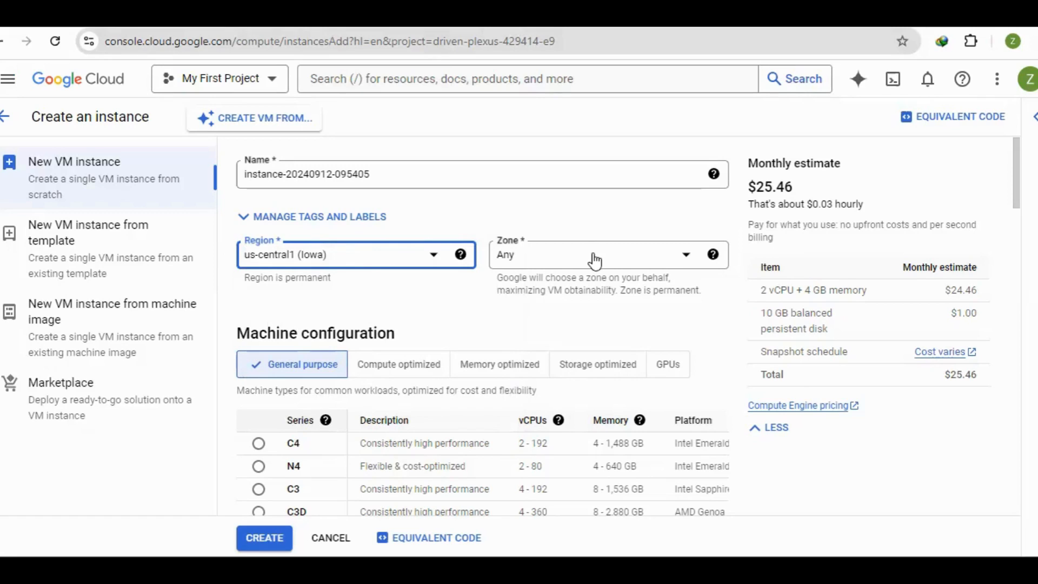
click(637, 263)
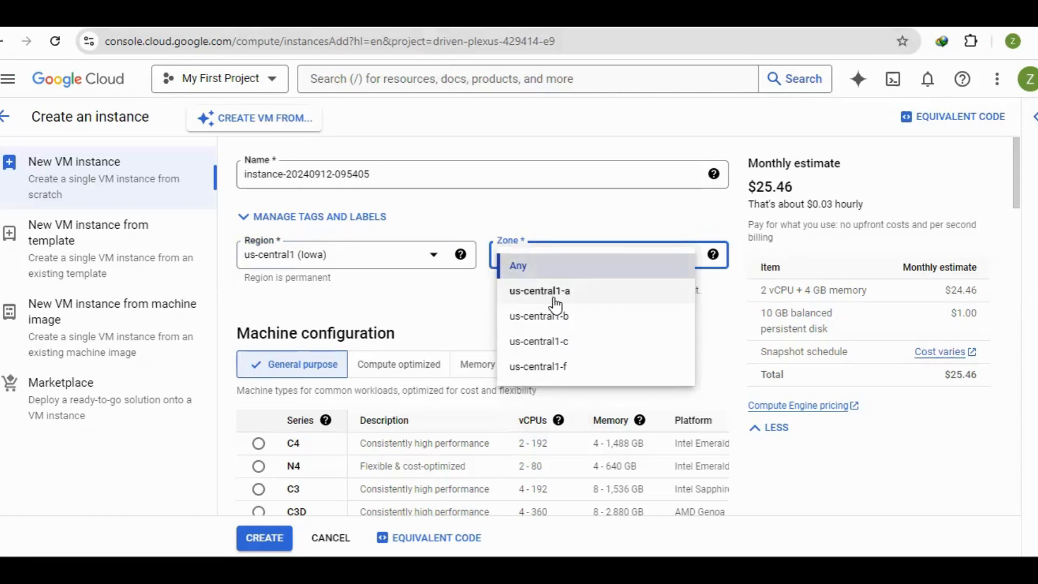
click(437, 262)
Try the southamerica-west1 (Santiago) region, view its zones, and restore us-central1 (Iowa) with zone Any
click(435, 260)
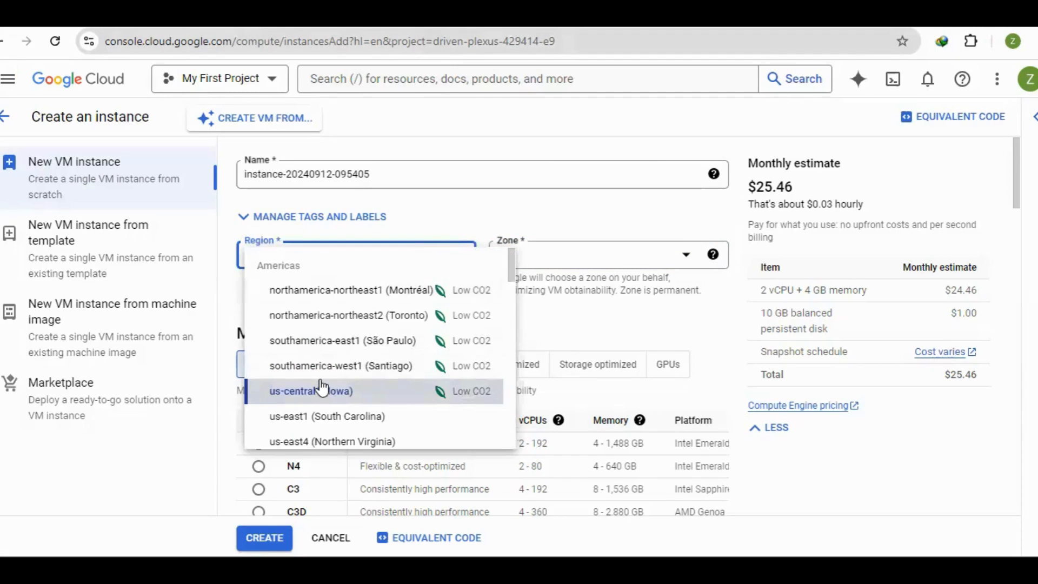
click(357, 370)
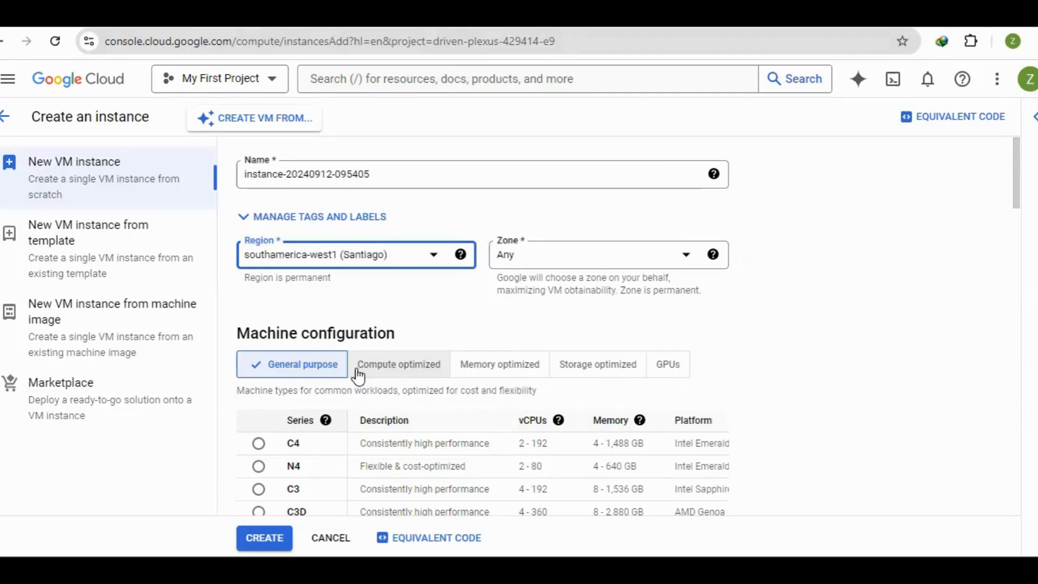
click(563, 254)
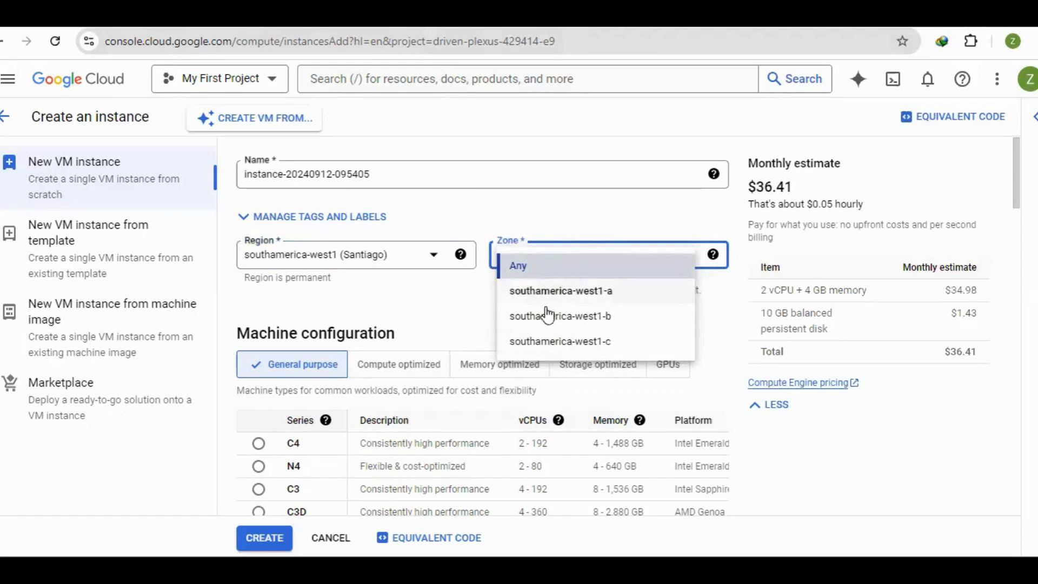
click(435, 260)
click(435, 260)
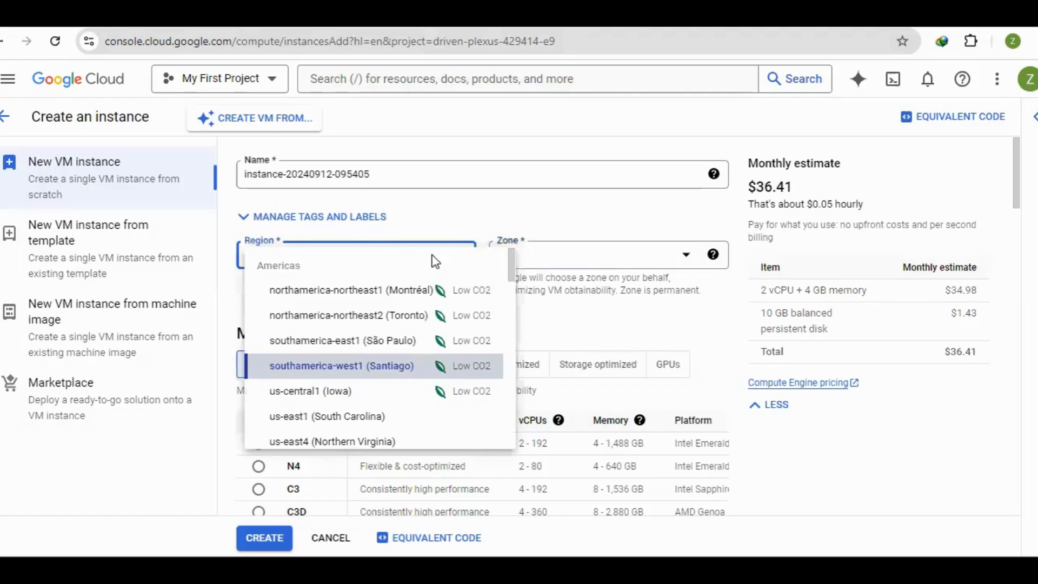
click(344, 399)
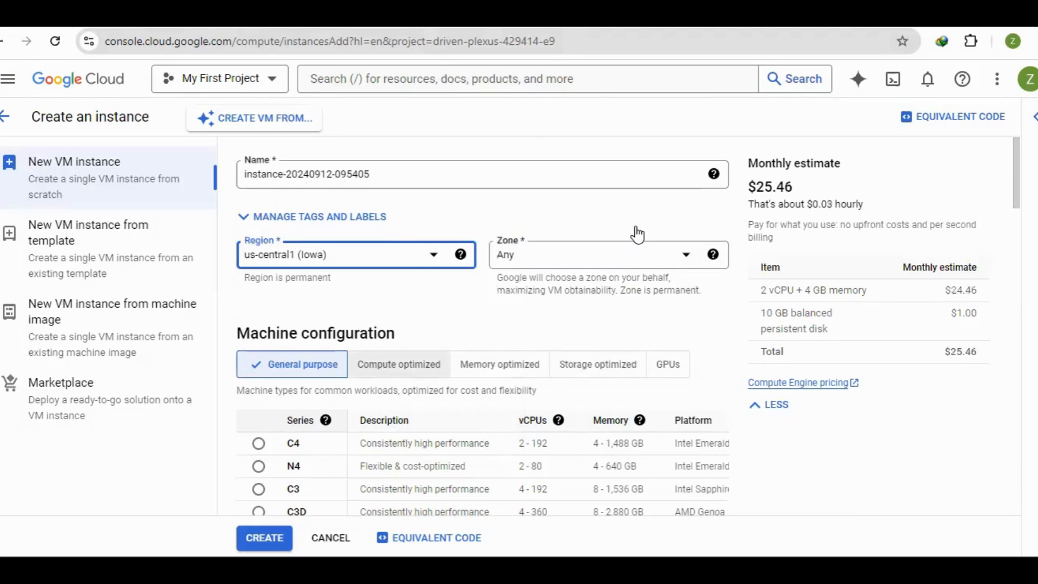
click(629, 258)
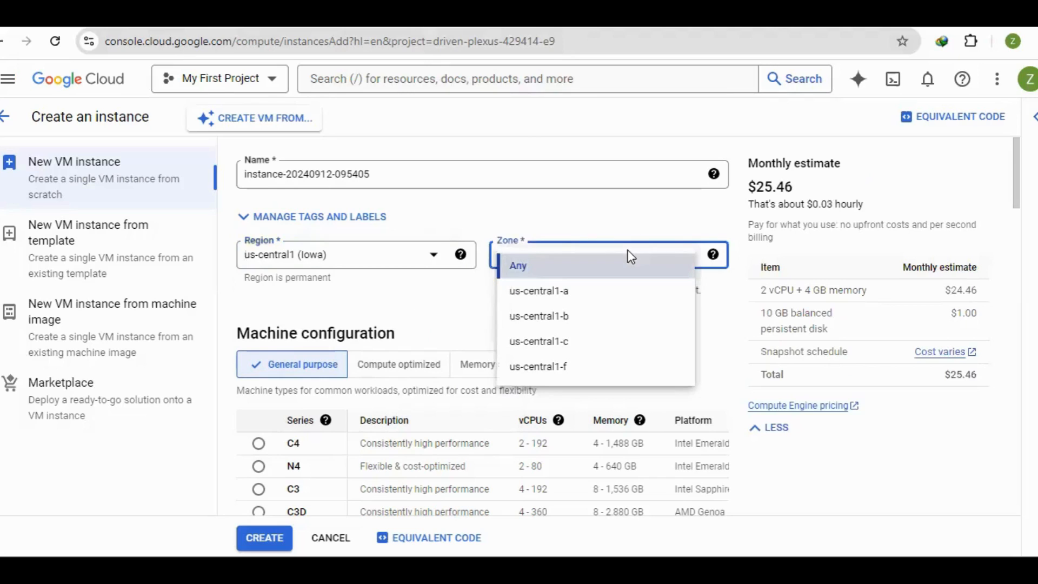
click(587, 221)
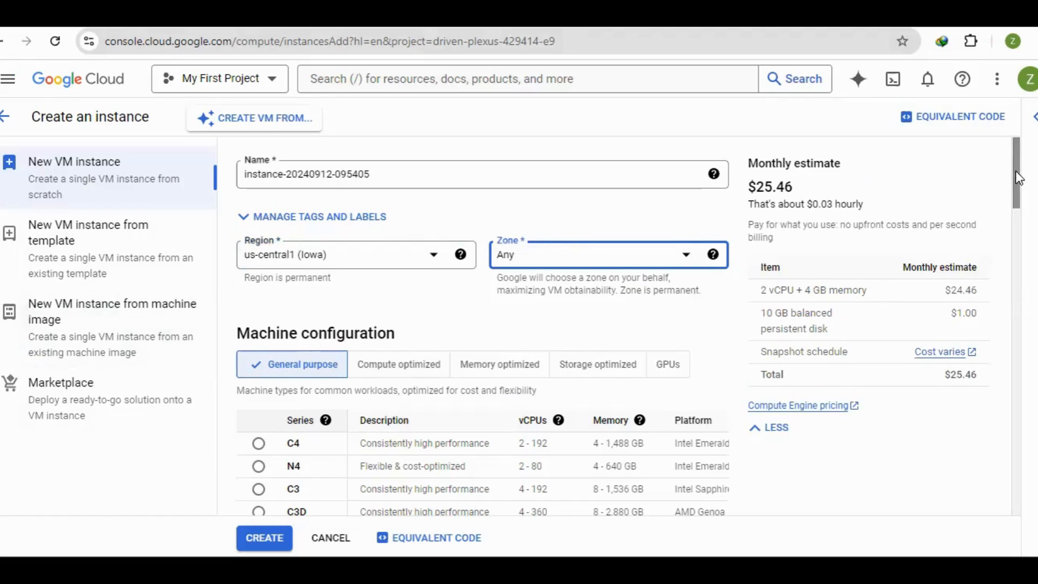
Try the Compute optimized machine family and return to General purpose
drag(1019, 178, 1017, 214)
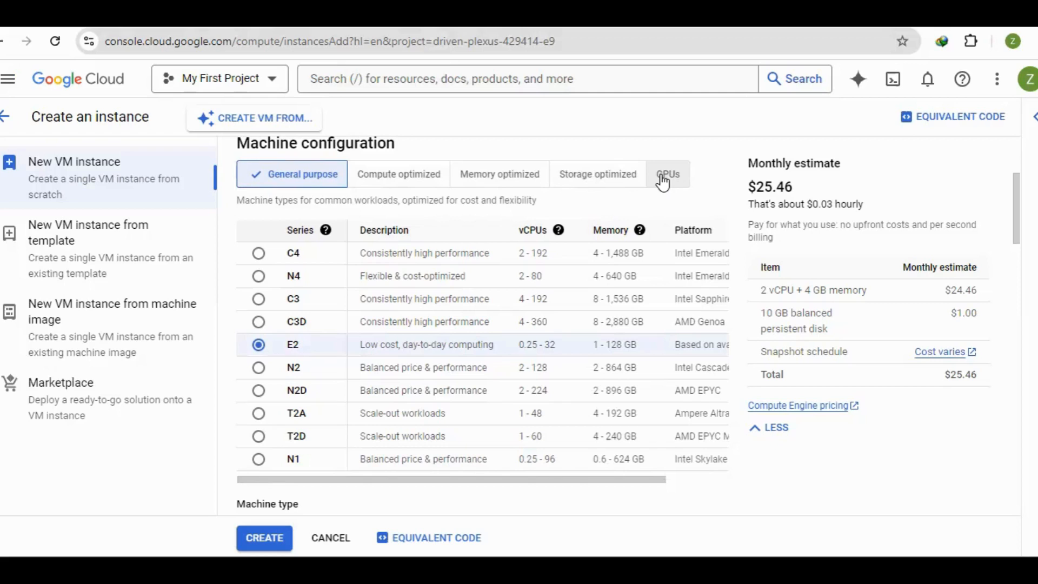
click(390, 179)
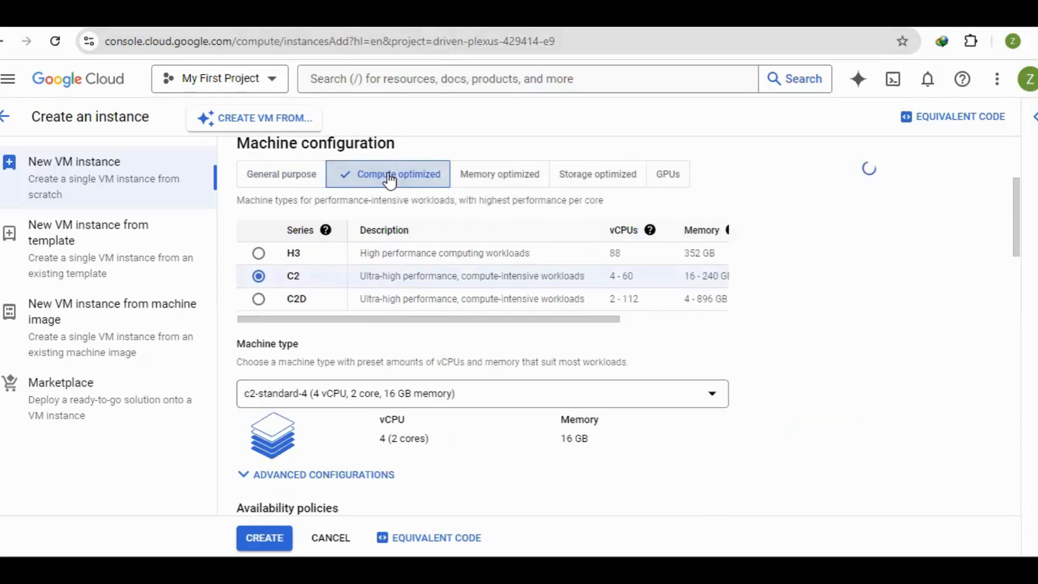
click(292, 177)
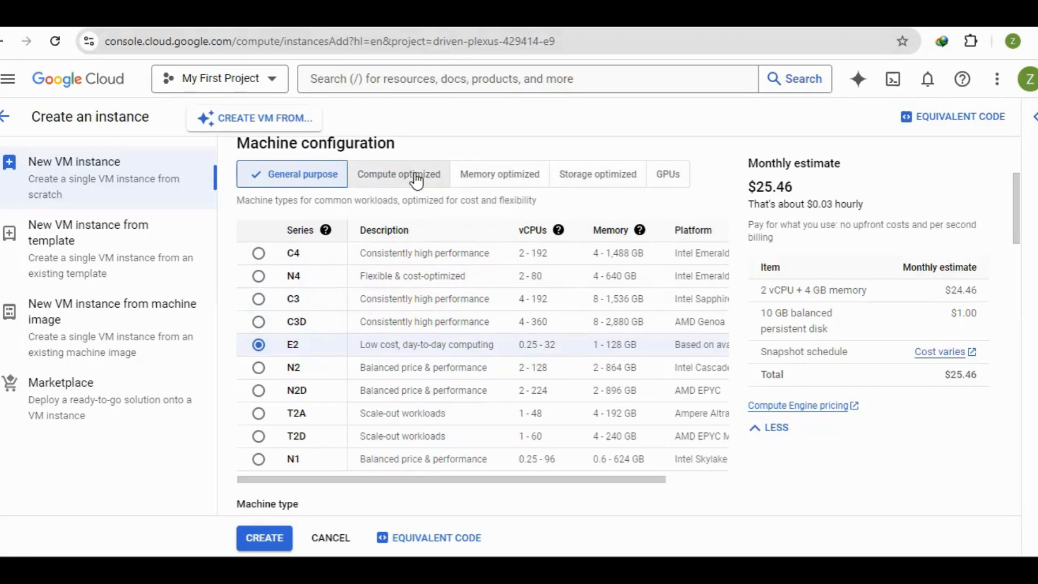
Review the preset E2 machine types, including the Standard sizes, without changing the selection
drag(1016, 206, 1013, 256)
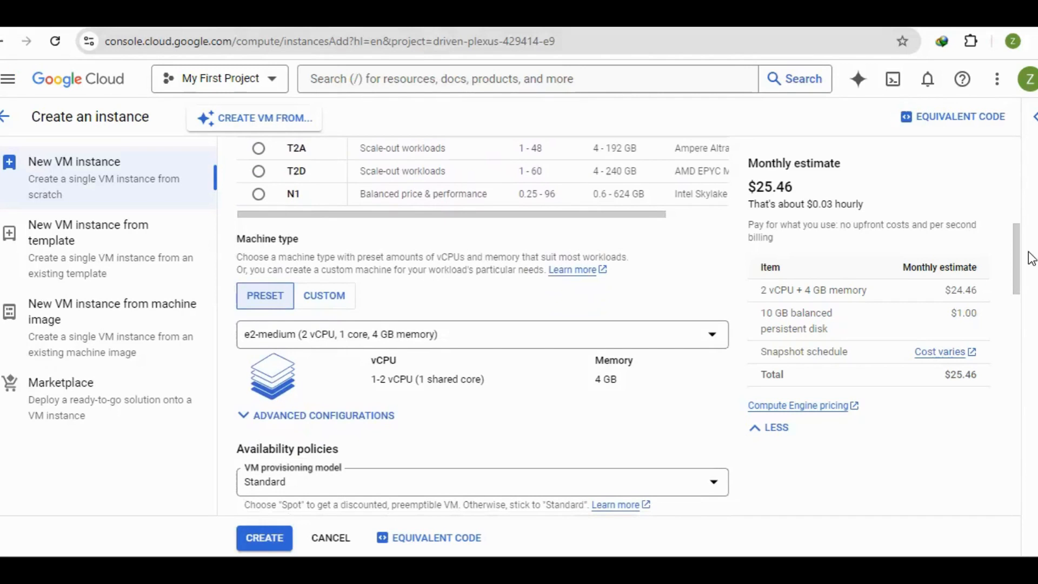
drag(1015, 274, 1021, 289)
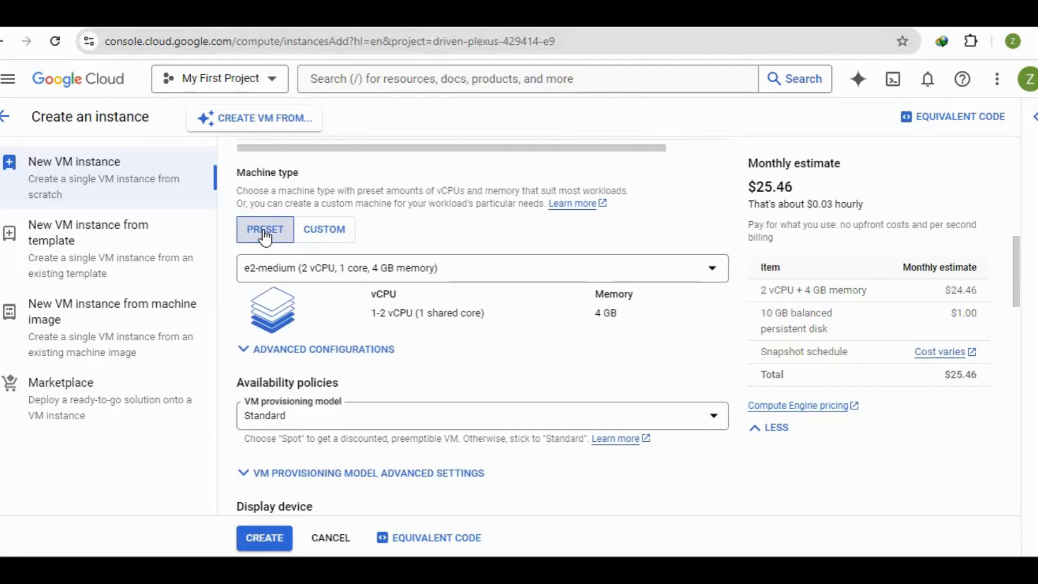
click(459, 274)
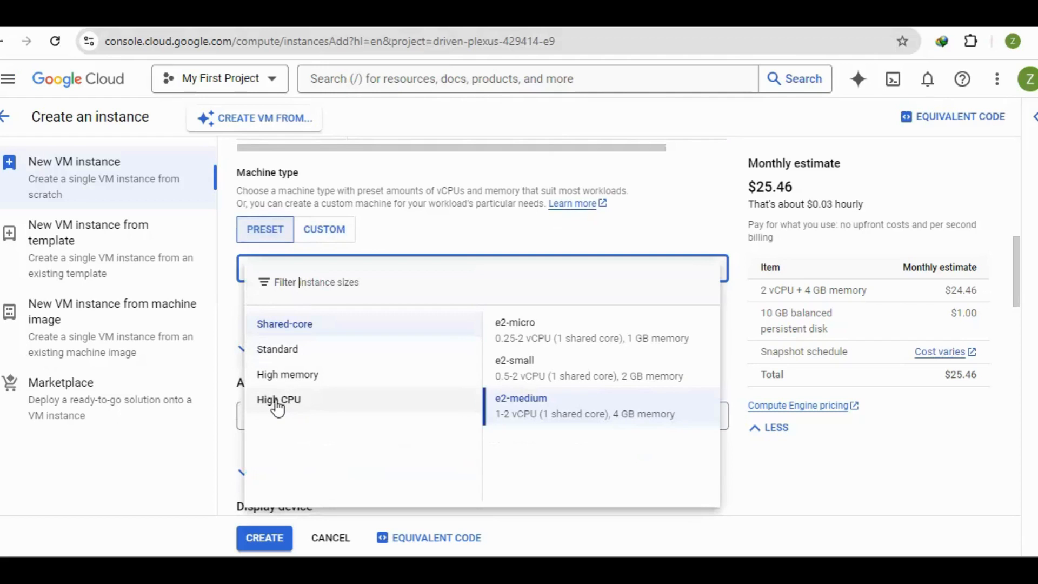
click(279, 351)
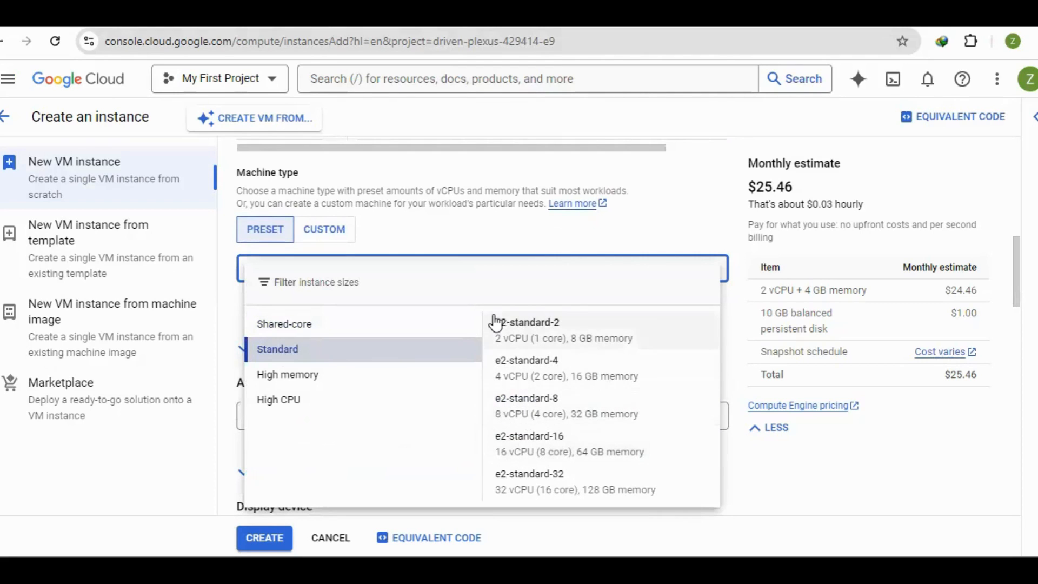
click(222, 314)
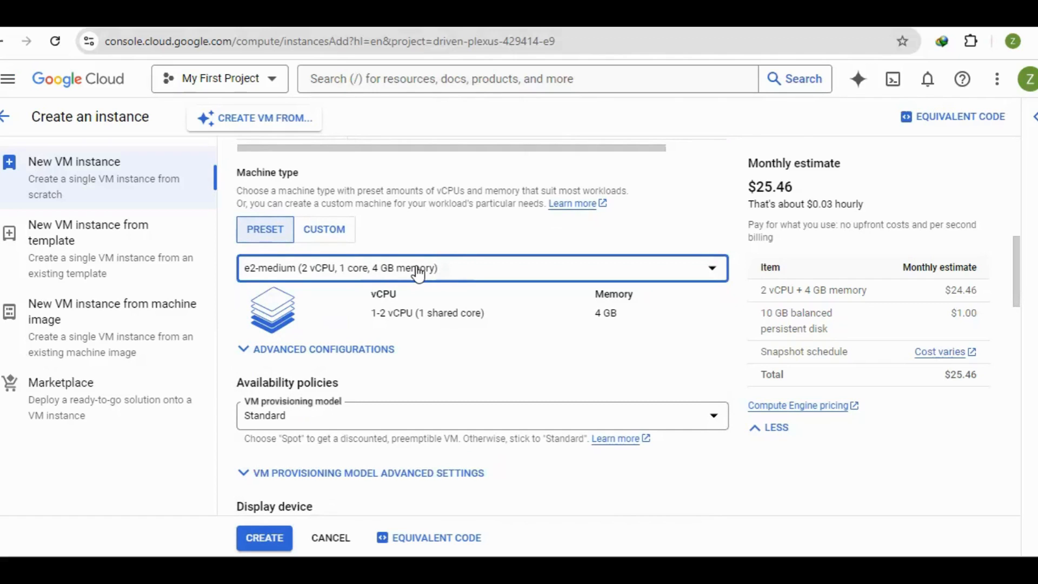
Switch the machine type to custom and set the cores to 4 vCPU
click(331, 229)
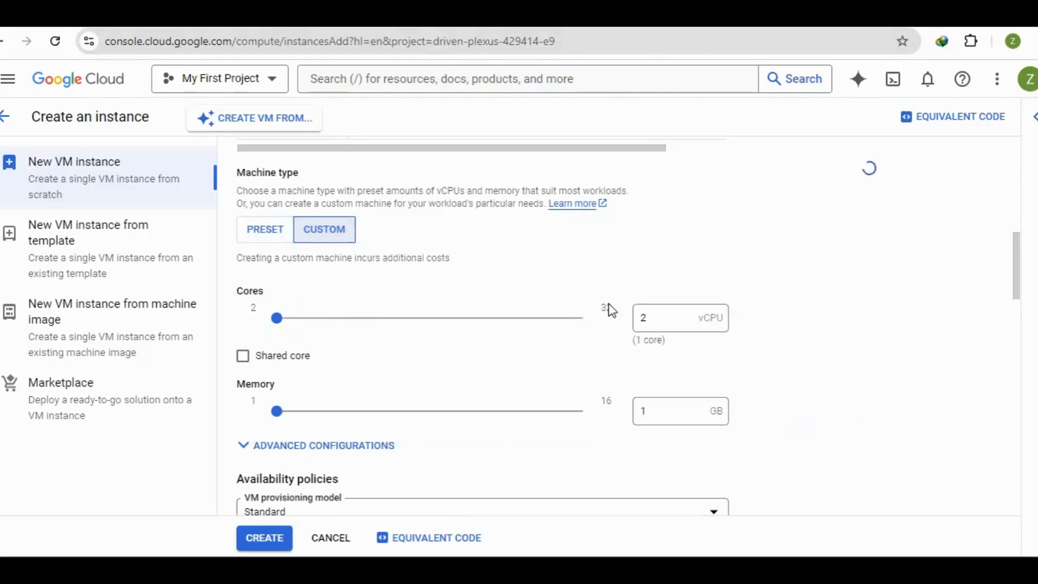
drag(653, 316, 642, 322)
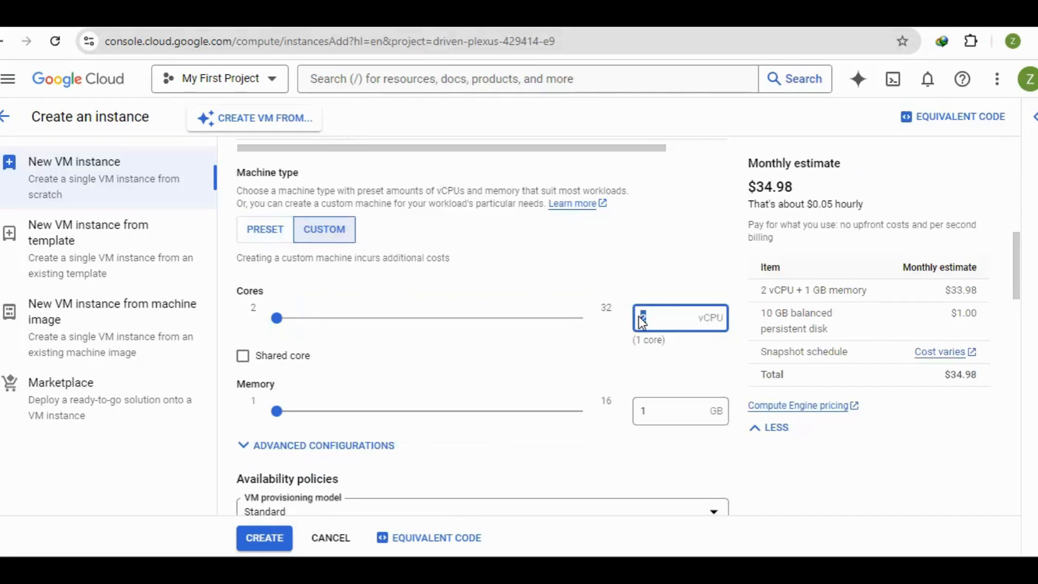
text(4)
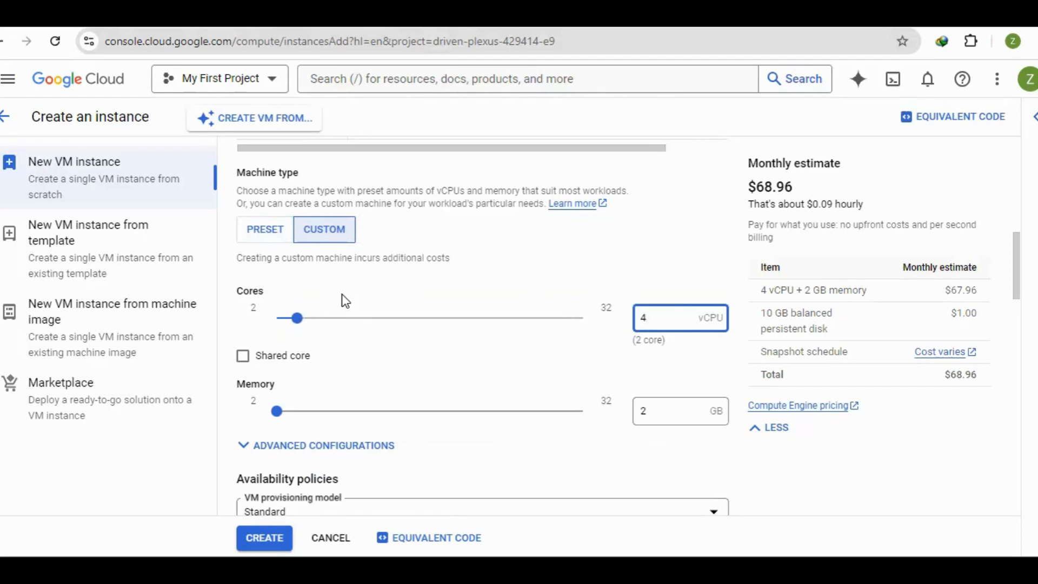
Open the boot disk configuration and set the operating system to Windows Server
drag(1023, 259, 1020, 306)
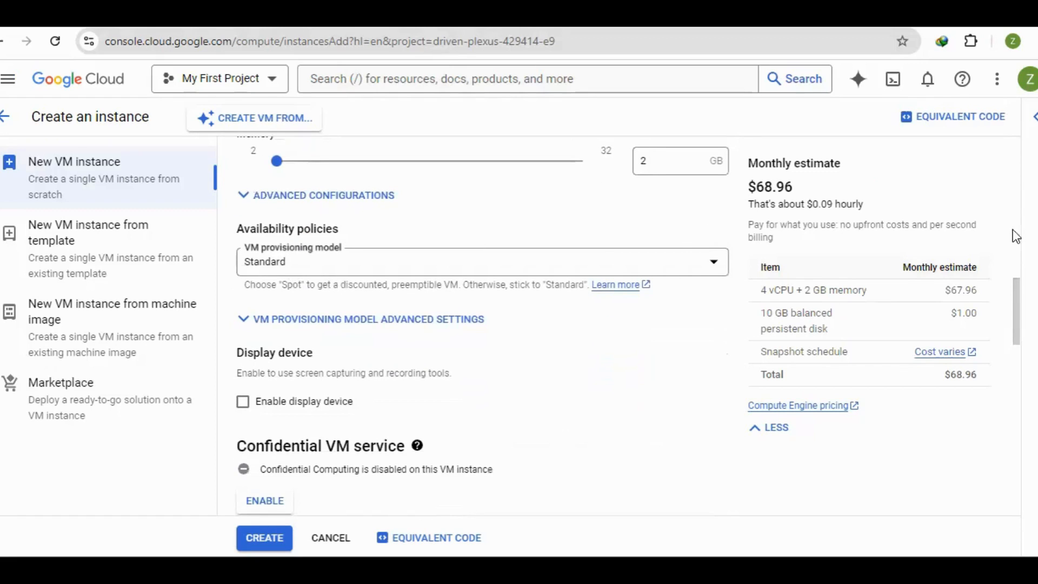
drag(1018, 315, 1016, 373)
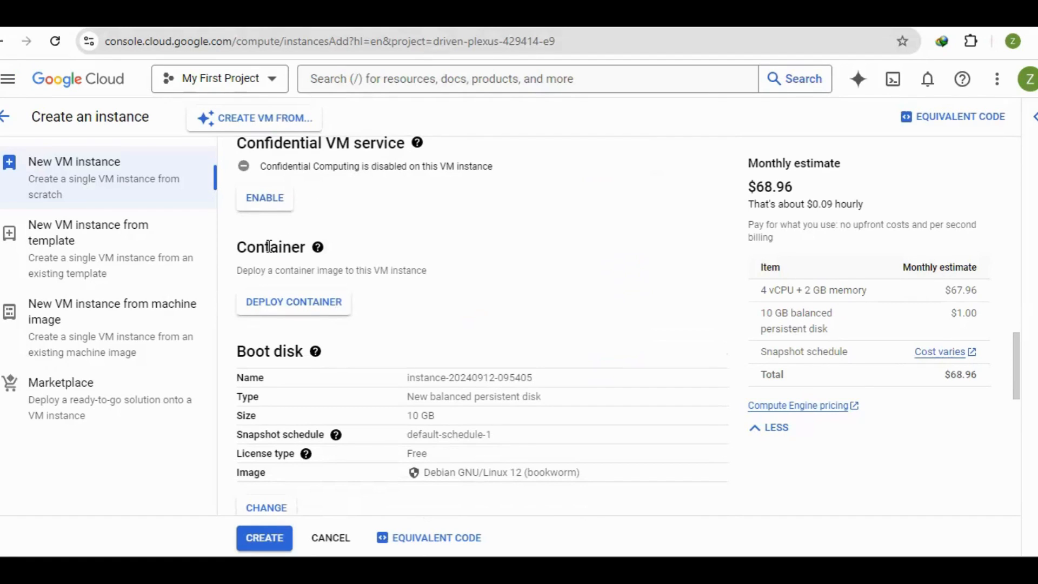
drag(1019, 359, 1020, 367)
scroll(1020, 366, down, 1)
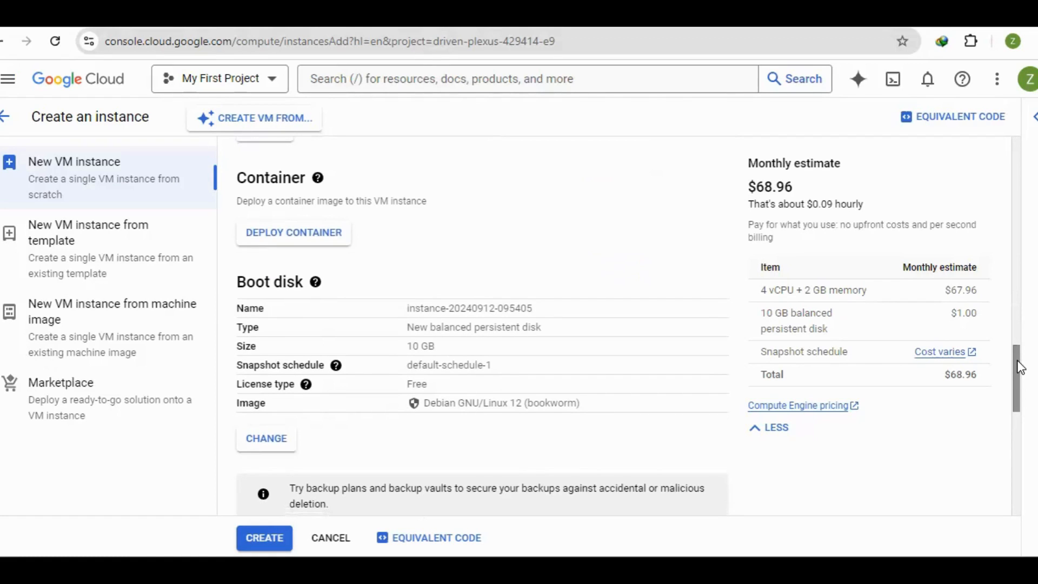
drag(1020, 367, 1020, 352)
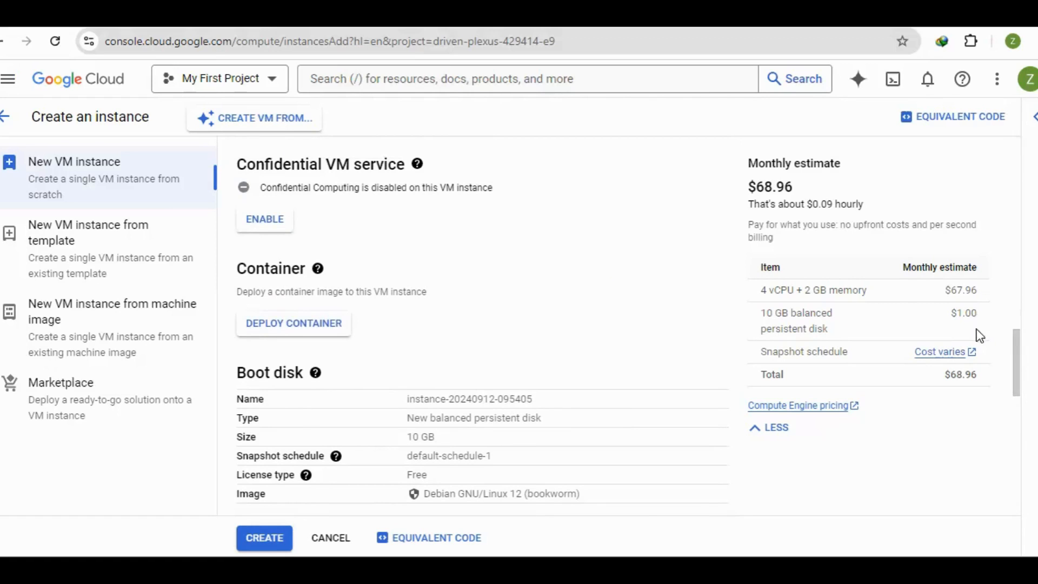
drag(1017, 350, 1015, 375)
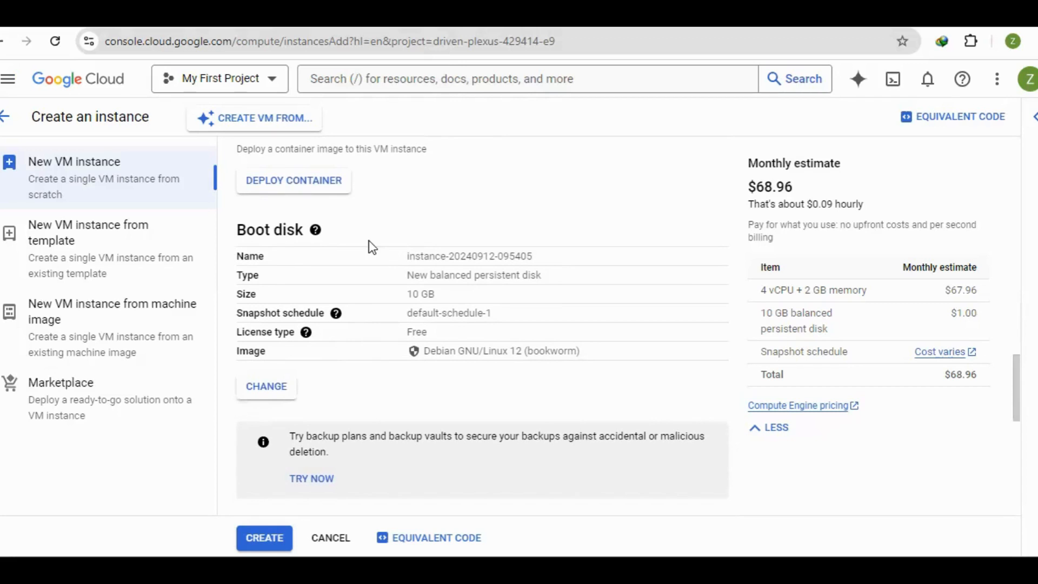
mouse_move(306, 332)
click(264, 388)
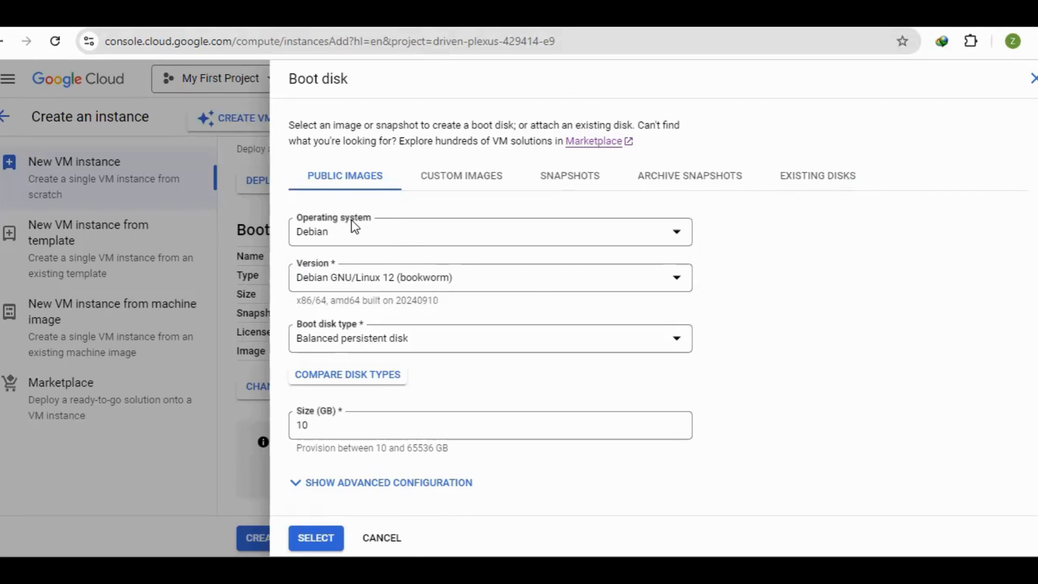
click(479, 240)
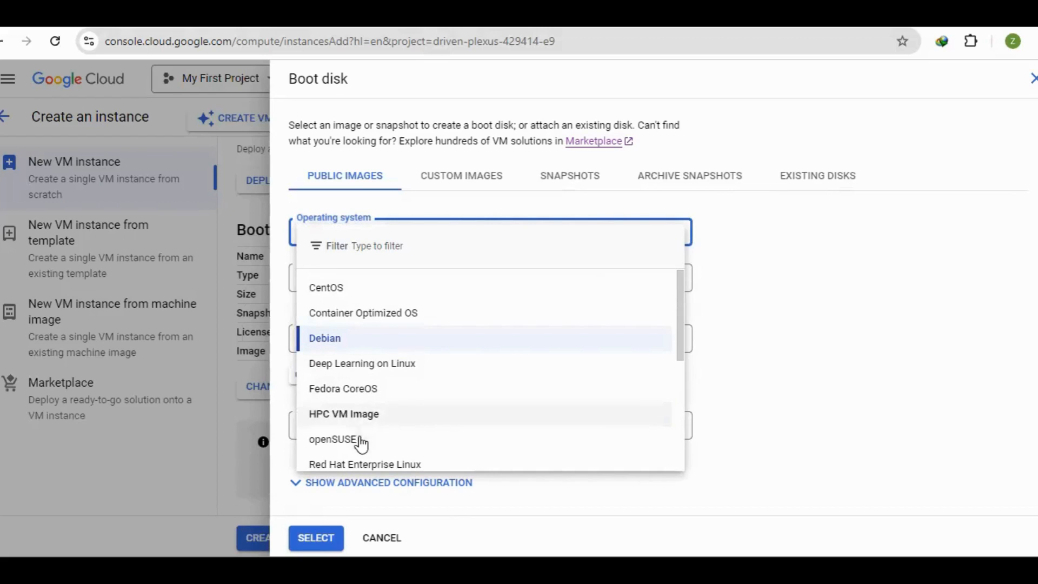
drag(680, 304, 675, 439)
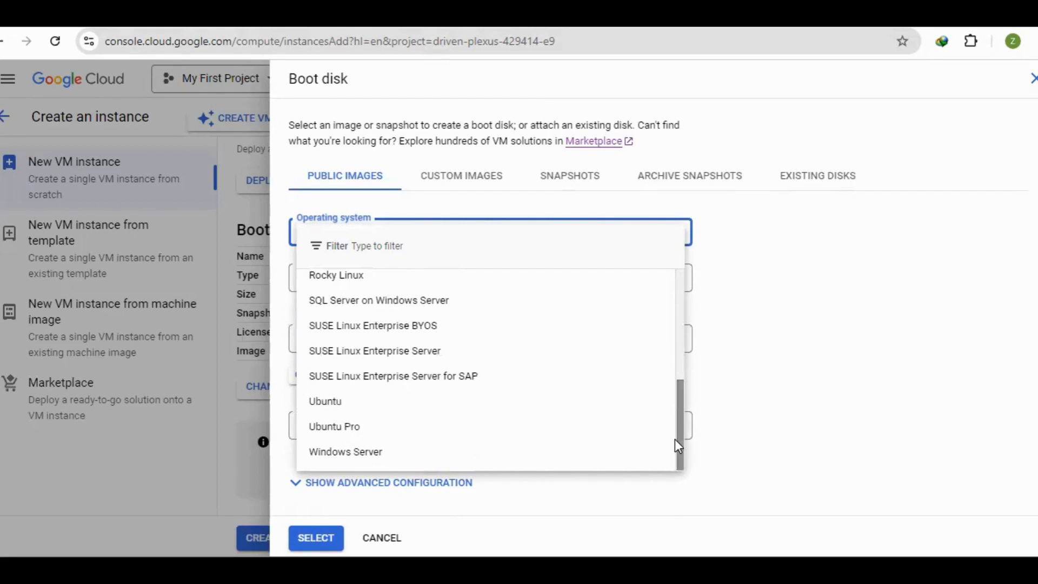
click(343, 458)
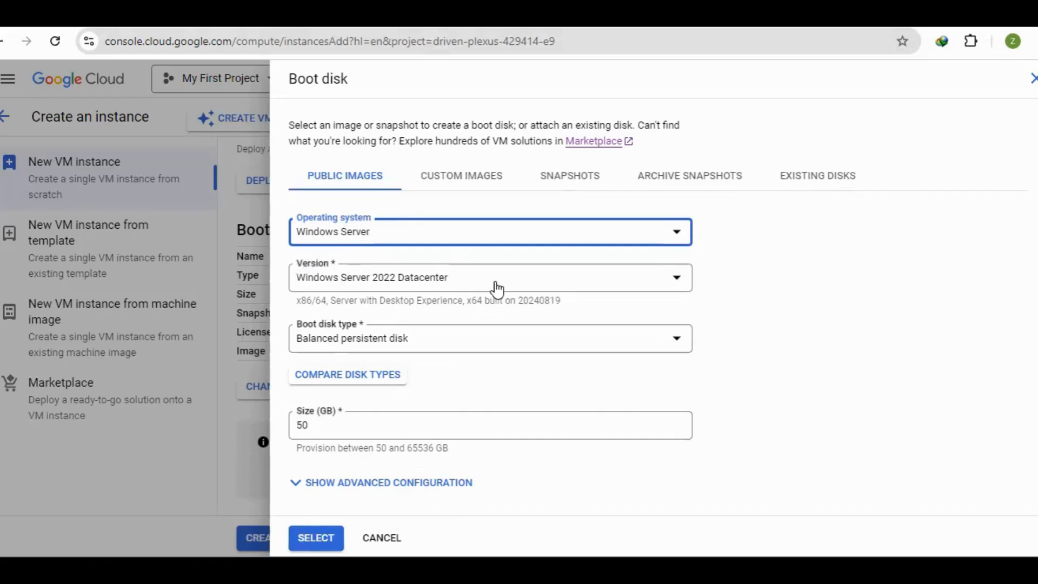
Choose Windows Server 2022 Datacenter as the boot disk version and keep the disk type as Balanced persistent disk
click(477, 286)
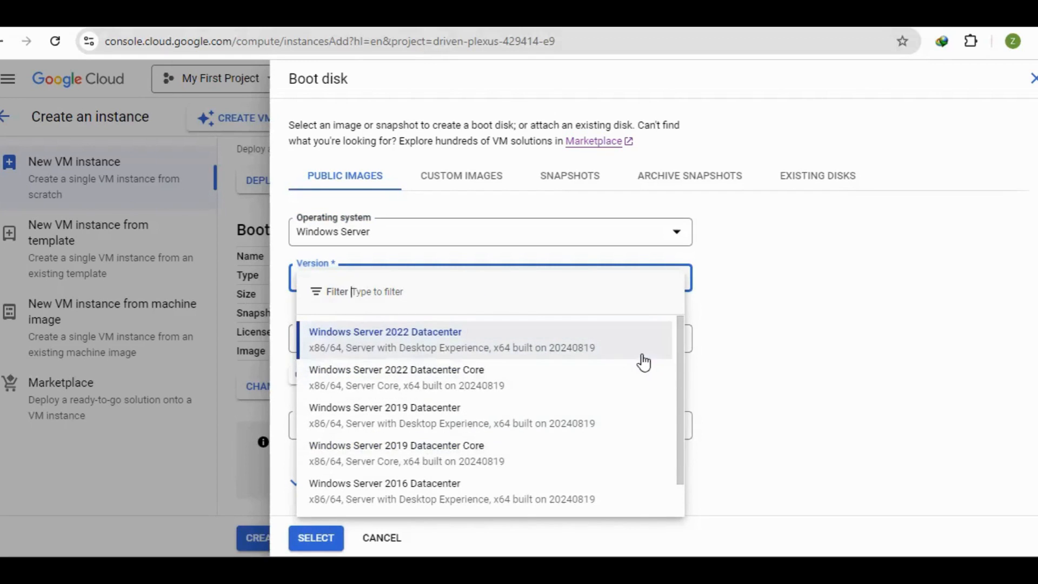
scroll(673, 465, down, 1)
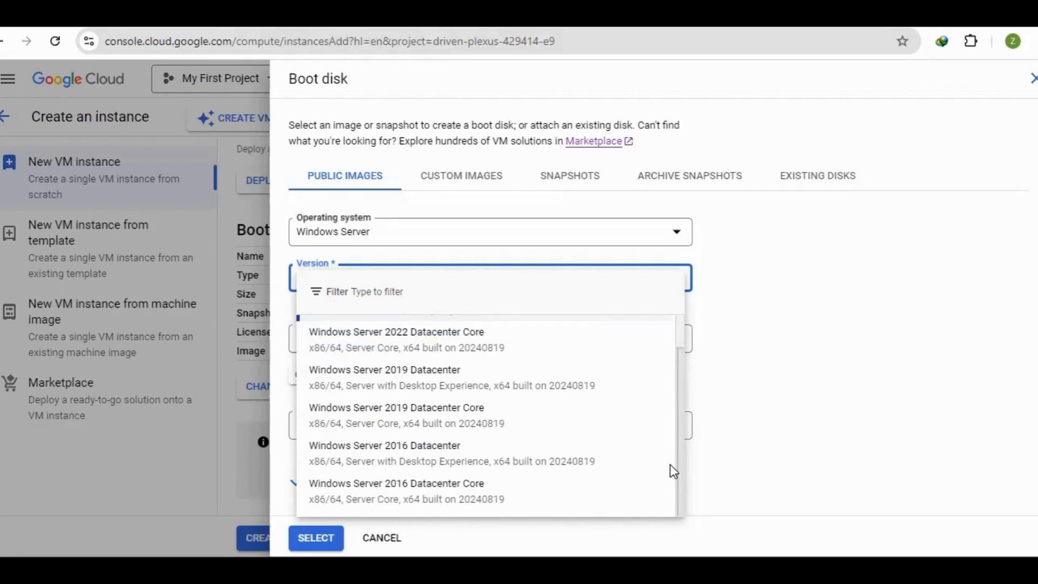
scroll(685, 346, up, 1)
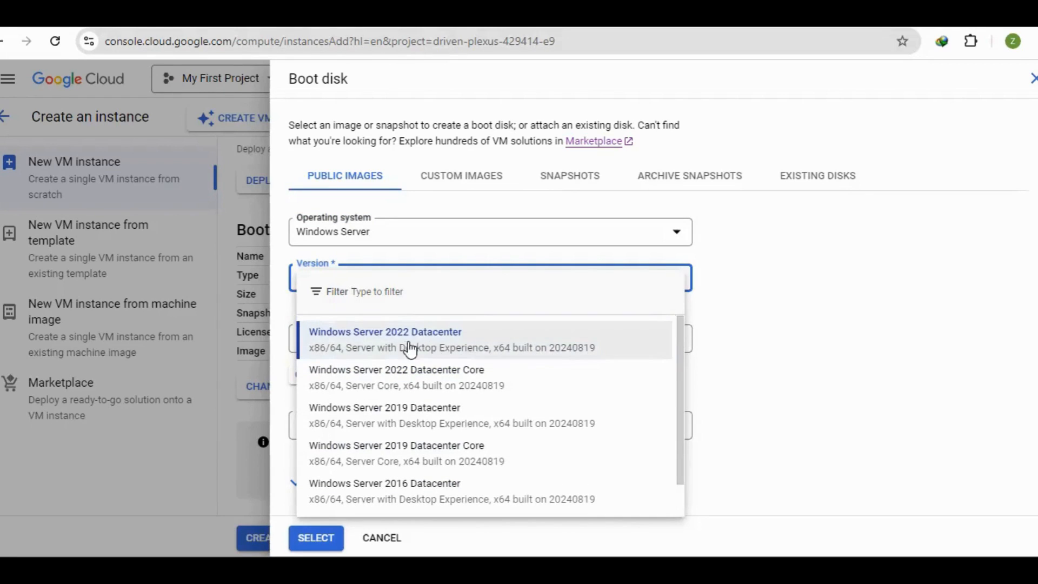
click(392, 352)
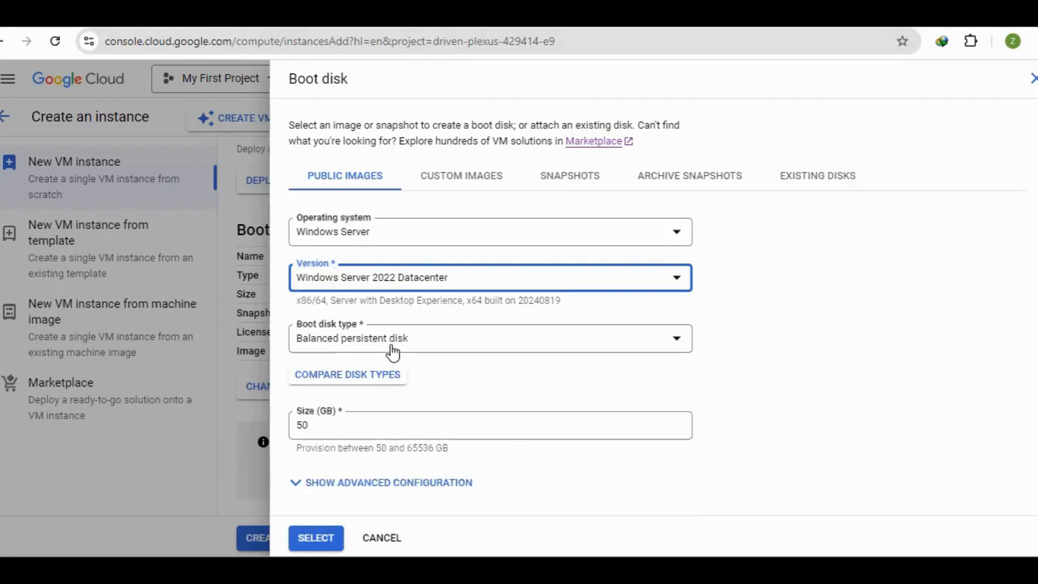
click(483, 351)
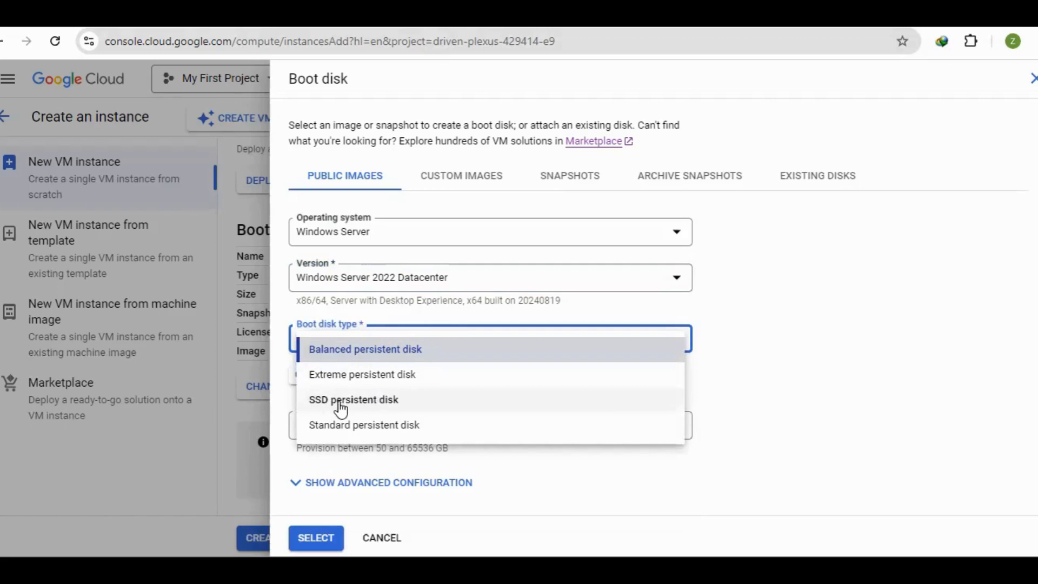
click(829, 331)
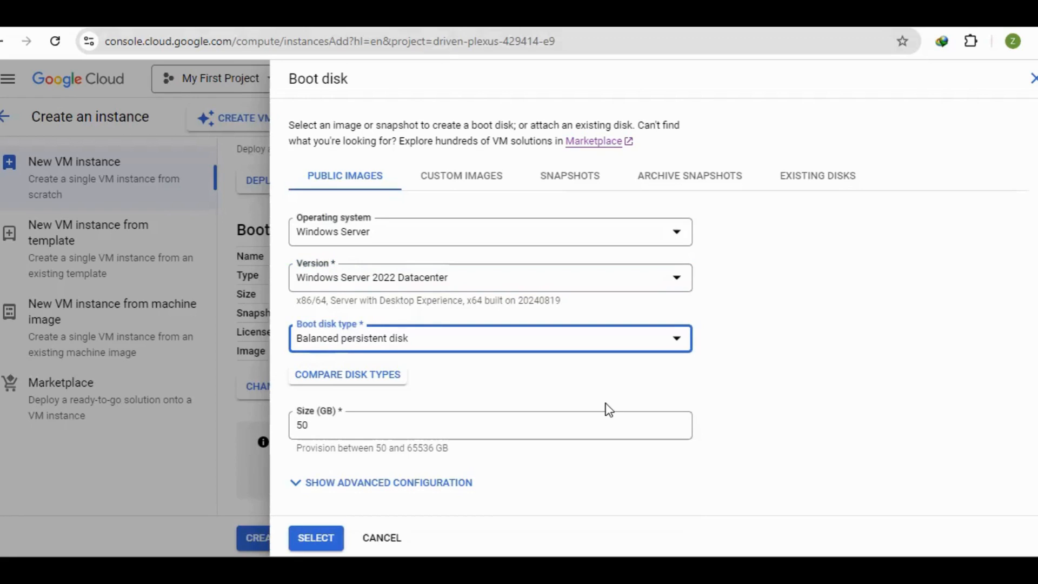
Set the boot disk size to 100 GB and apply the boot disk configuration
click(341, 428)
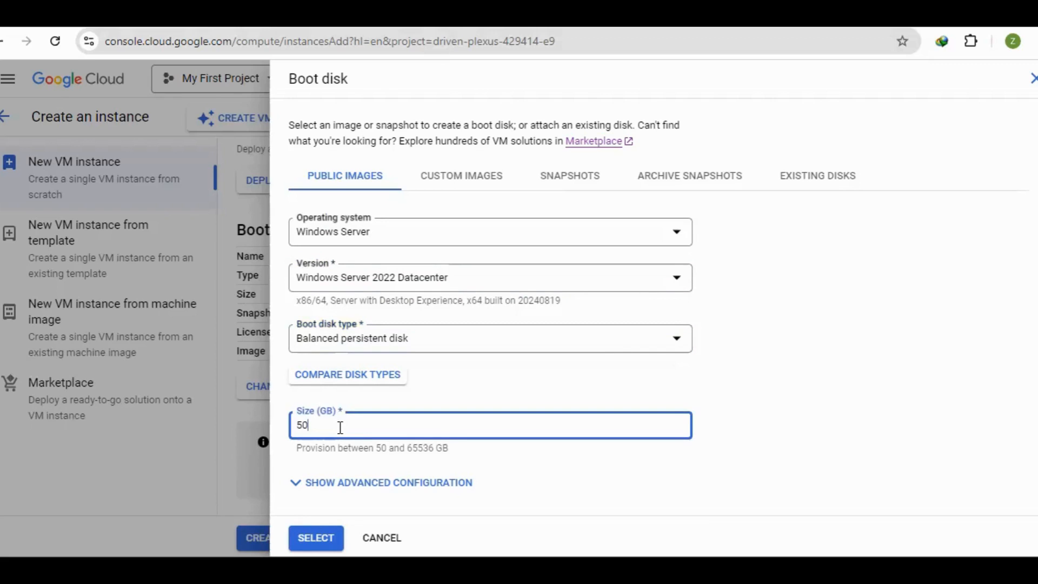
key(BackSpace)
key(BackSpace)
text(100)
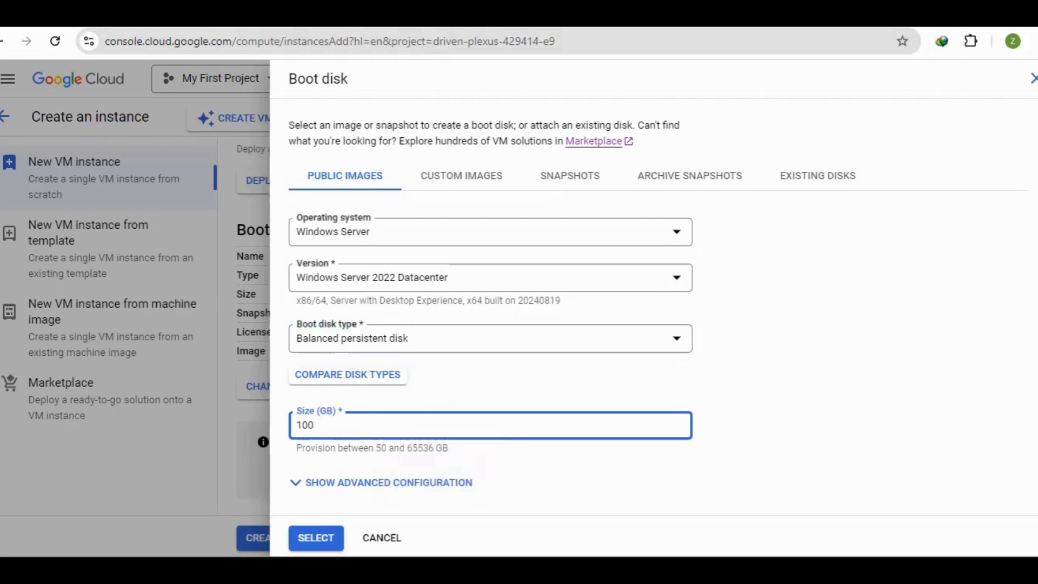
scroll(653, 307, down, 1)
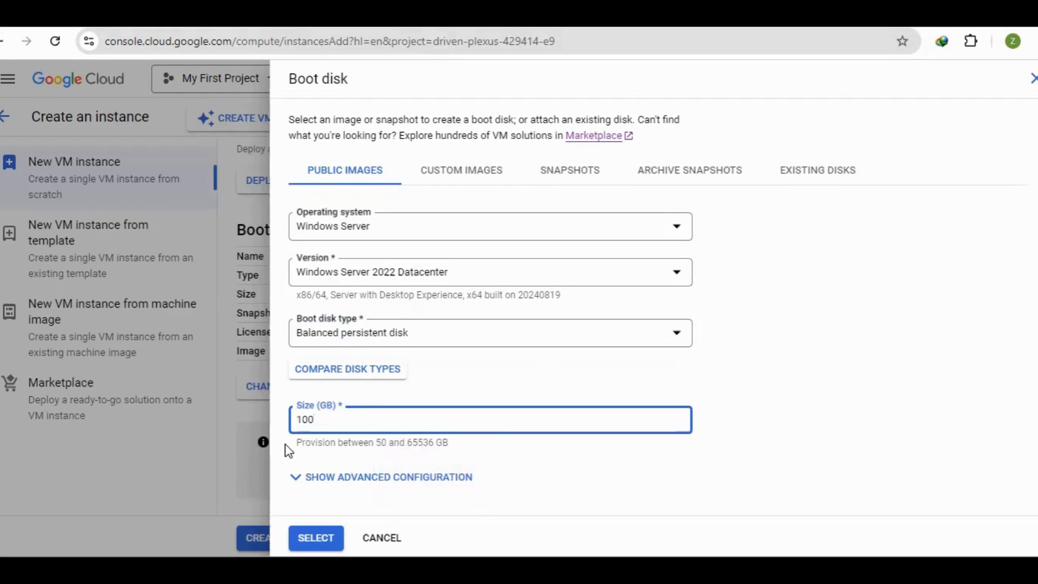
click(323, 538)
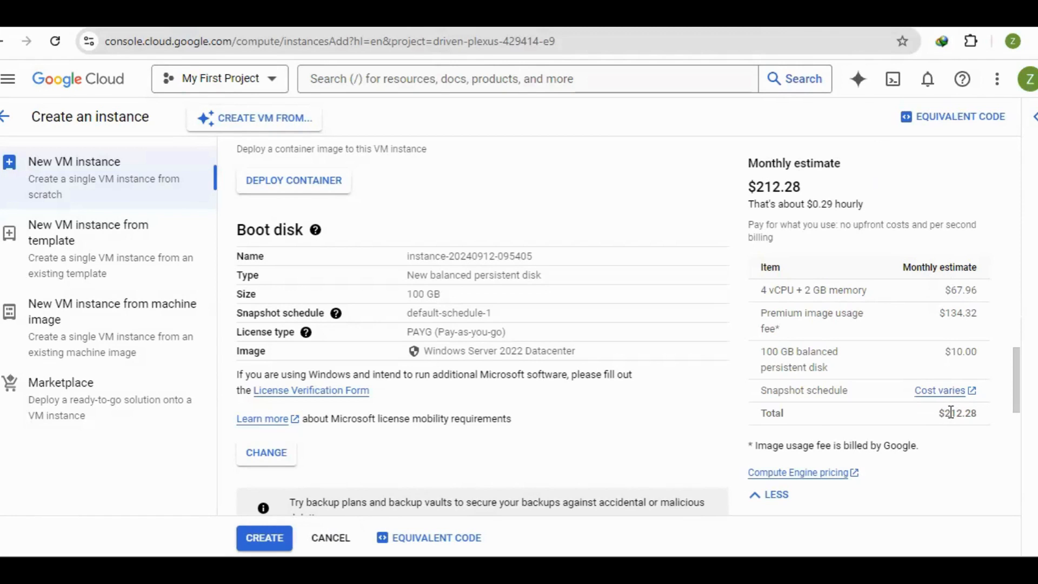
Allow HTTP and HTTPS traffic in the instance's firewall settings and create the VM
scroll(1016, 400, down, 1)
drag(1017, 407, 1015, 478)
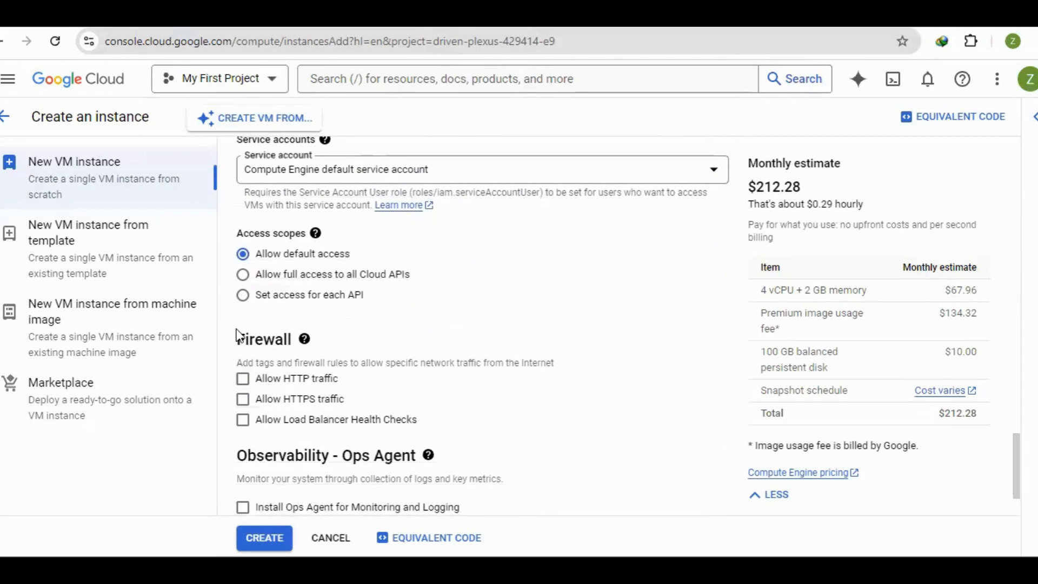
click(244, 380)
click(243, 400)
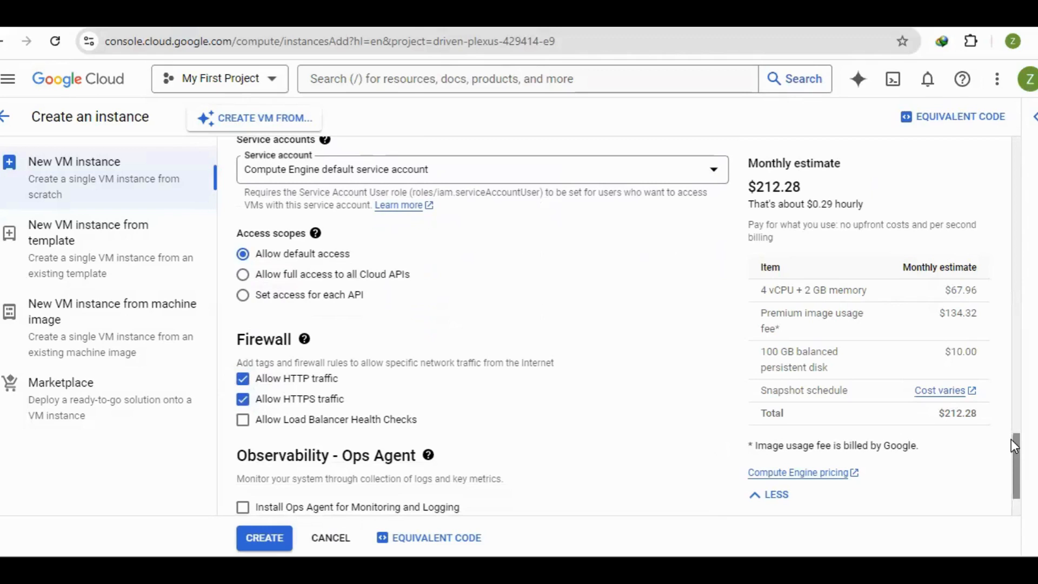
drag(1019, 456, 1020, 486)
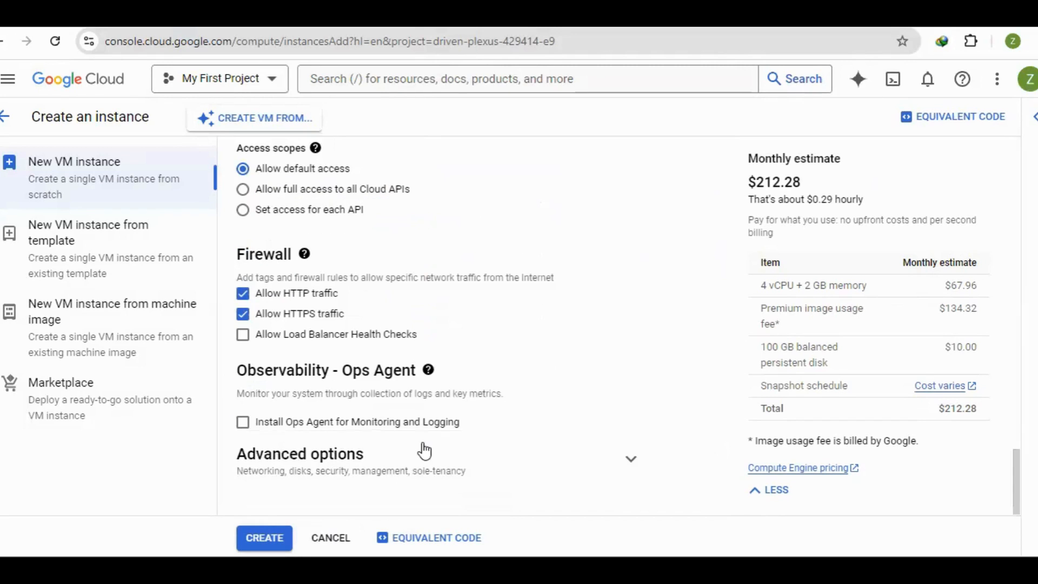
click(270, 537)
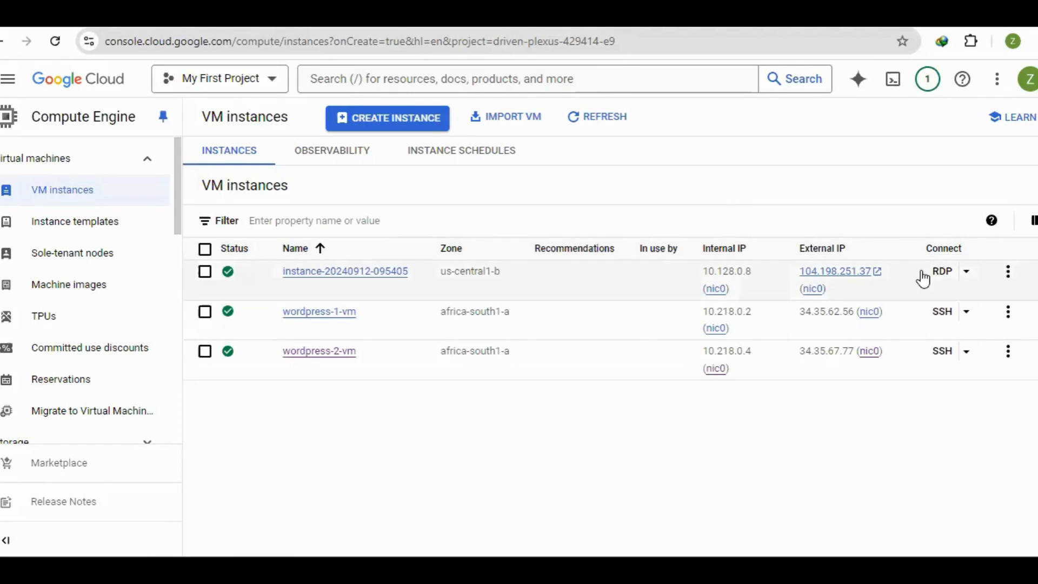
Set a new Windows password for the us-central1-b instance using the suggested username, and copy the generated password
click(967, 272)
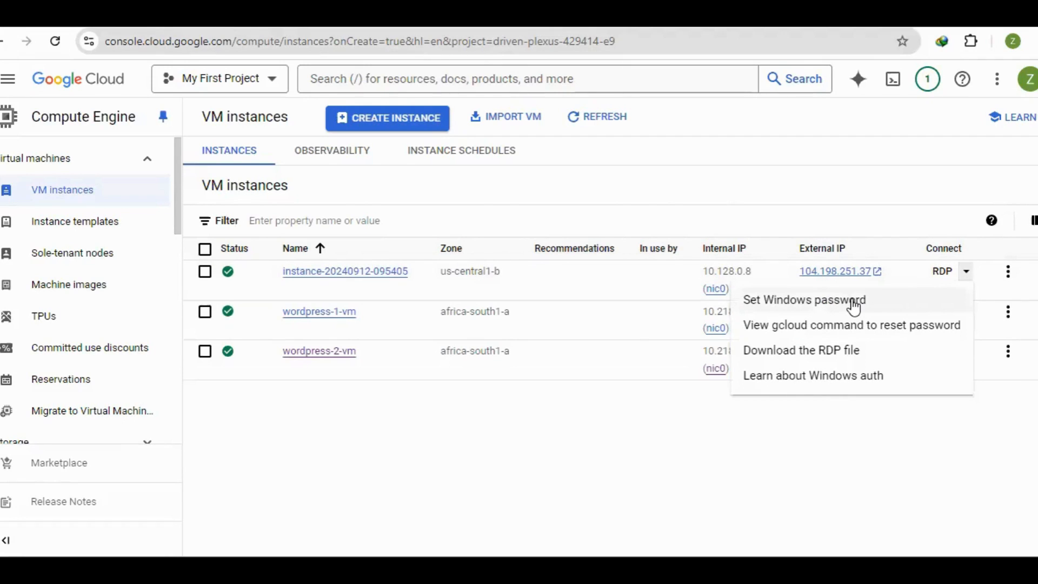
click(822, 304)
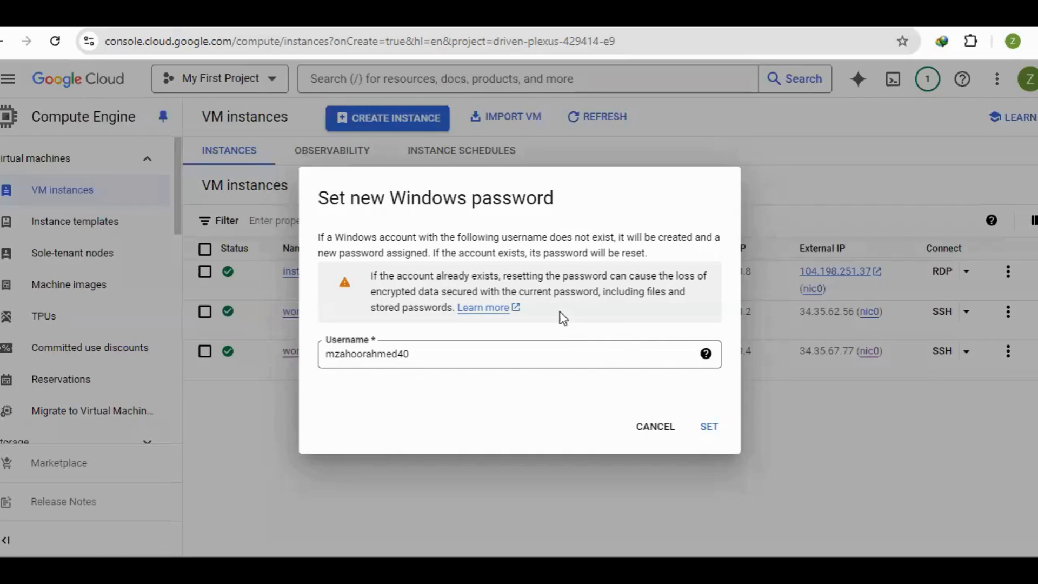
click(714, 434)
click(710, 429)
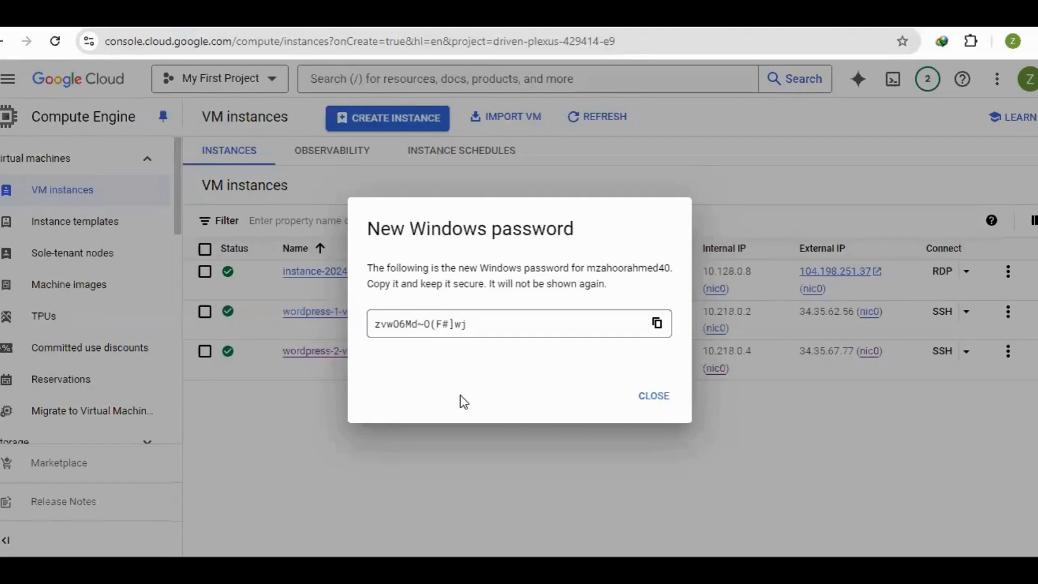
click(657, 324)
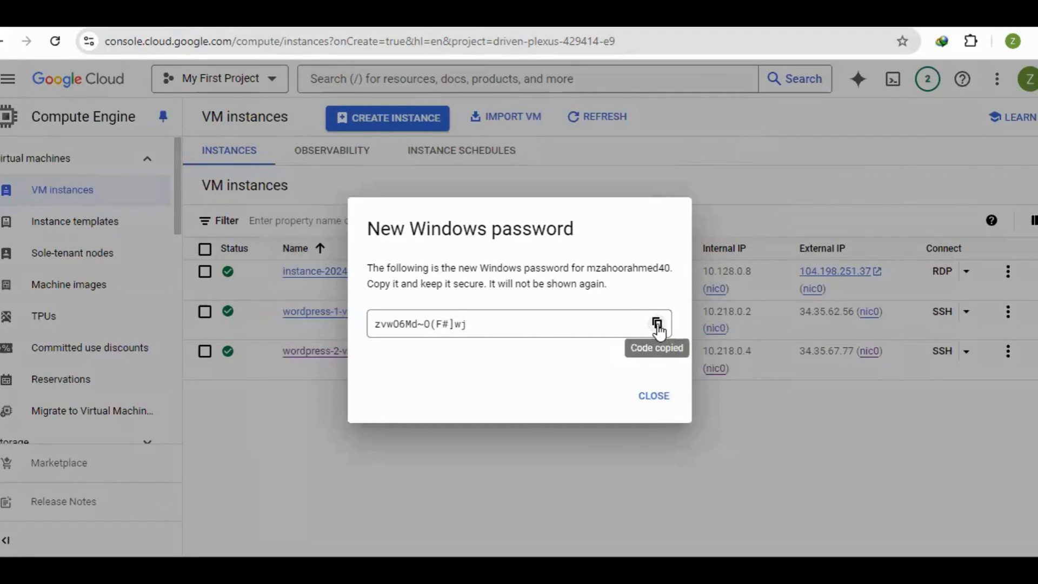
click(655, 399)
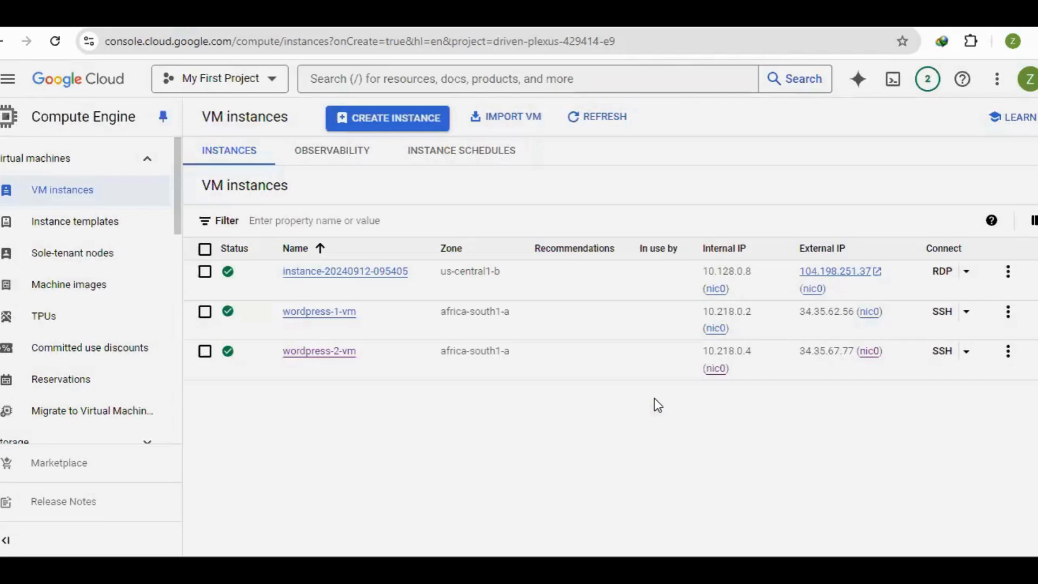
Download the RDP file for the us-central1-b Windows instance and dismiss the connection dialog
click(941, 275)
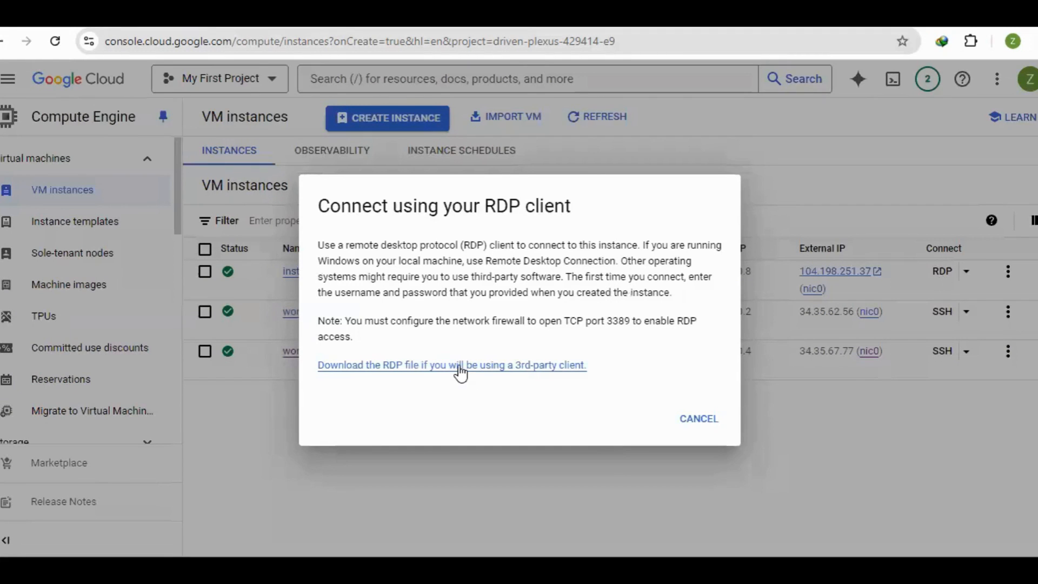
click(459, 367)
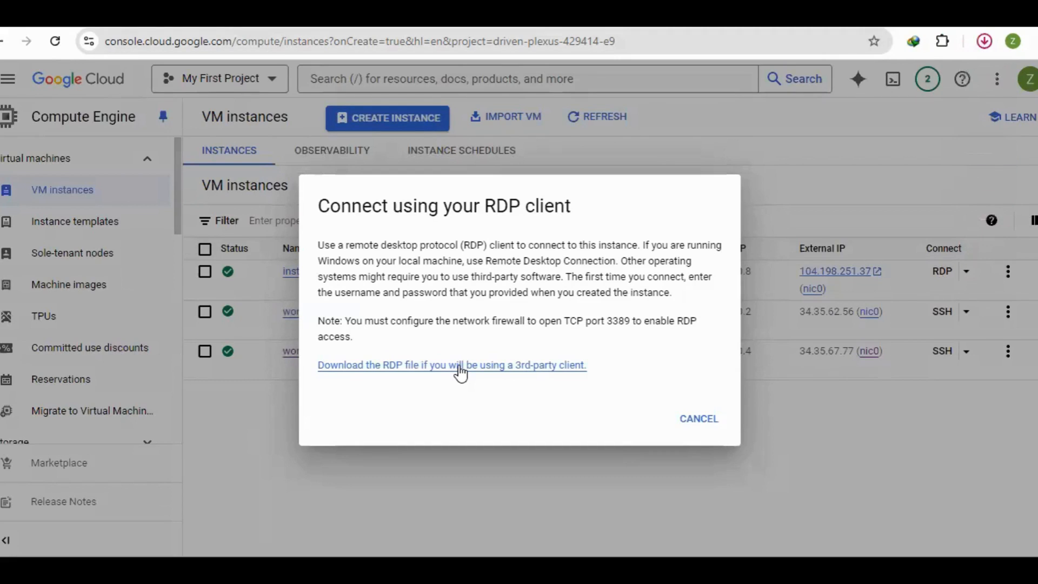
click(702, 420)
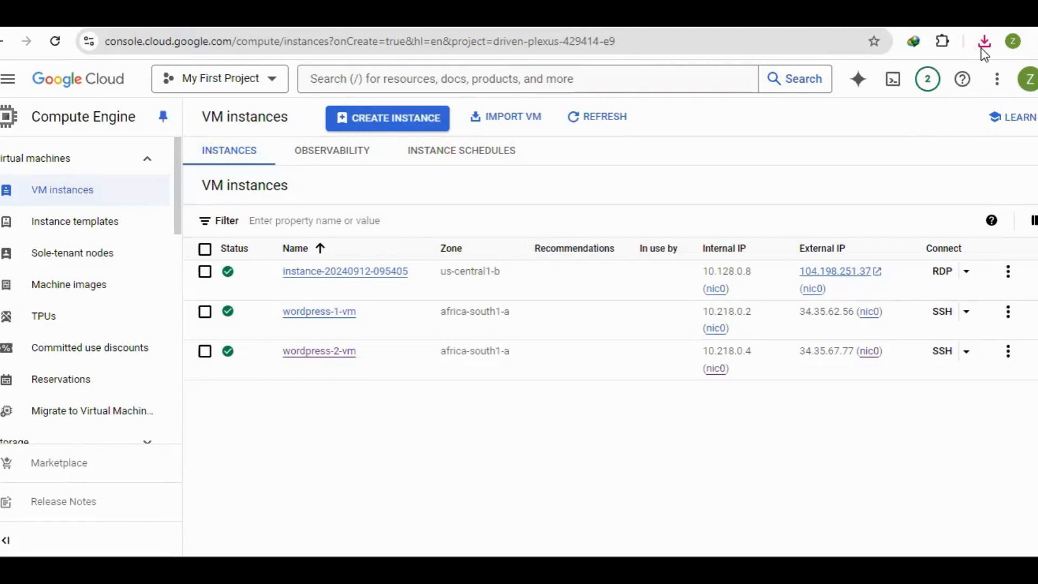
Open the downloaded RDP file and try to connect, suppressing further publisher warnings for this computer
click(982, 46)
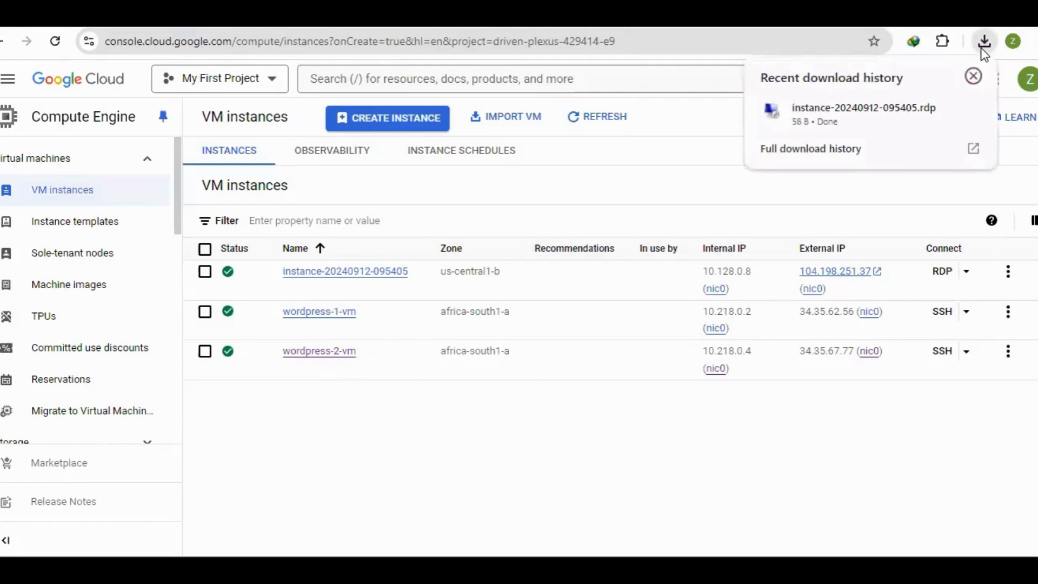
click(835, 103)
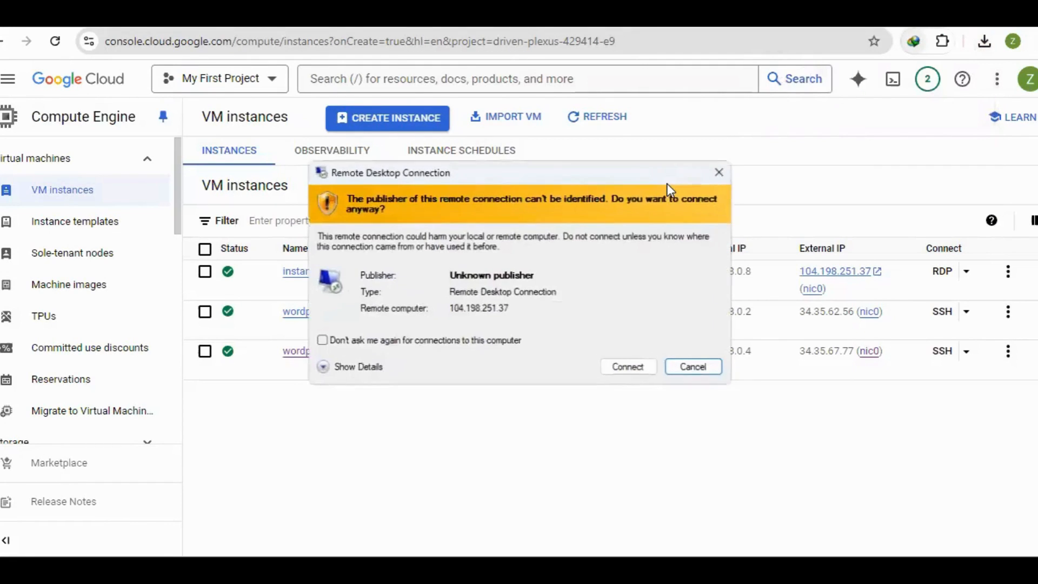
click(320, 341)
click(629, 368)
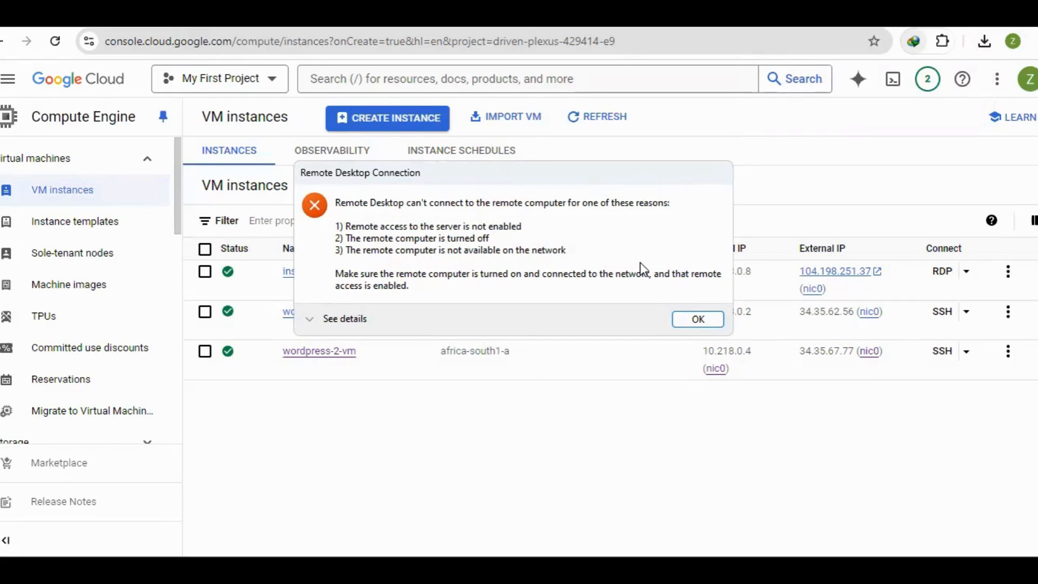
click(691, 317)
Reopen the downloaded RDP file and submit the copied Windows account password with Remember me enabled
click(984, 41)
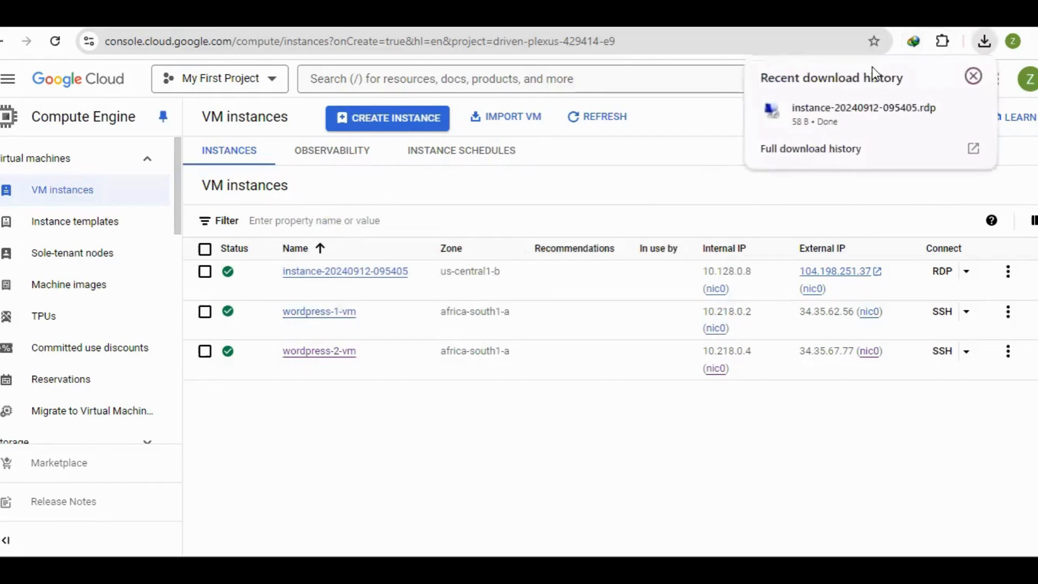
click(828, 115)
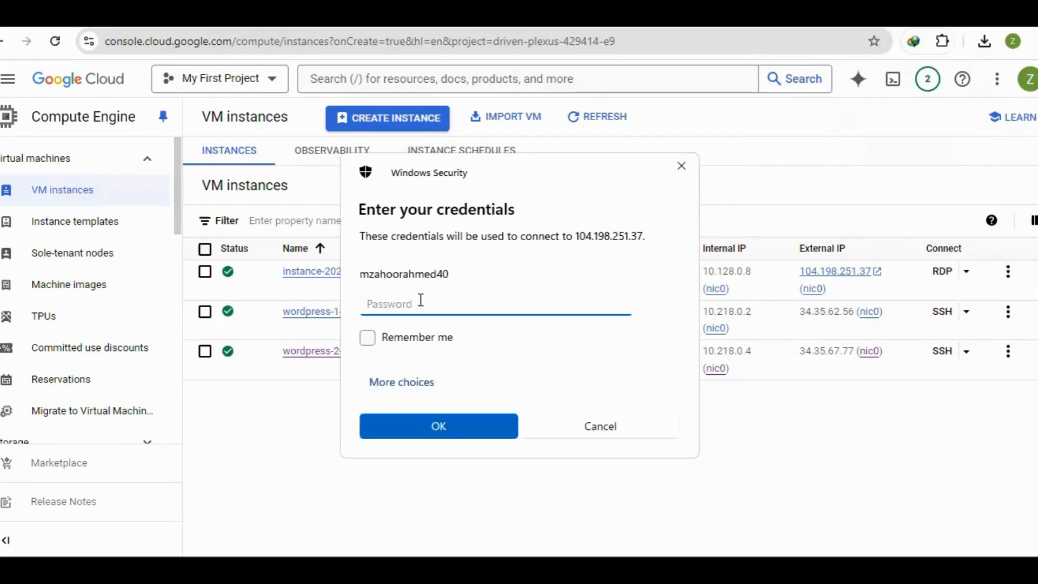
key(ctrl+v)
click(366, 337)
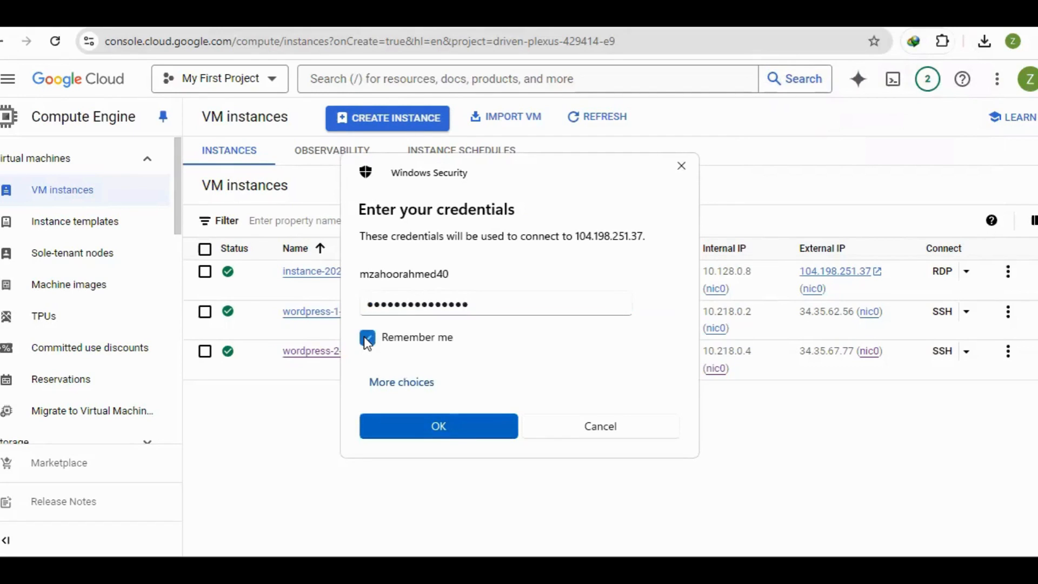
click(438, 425)
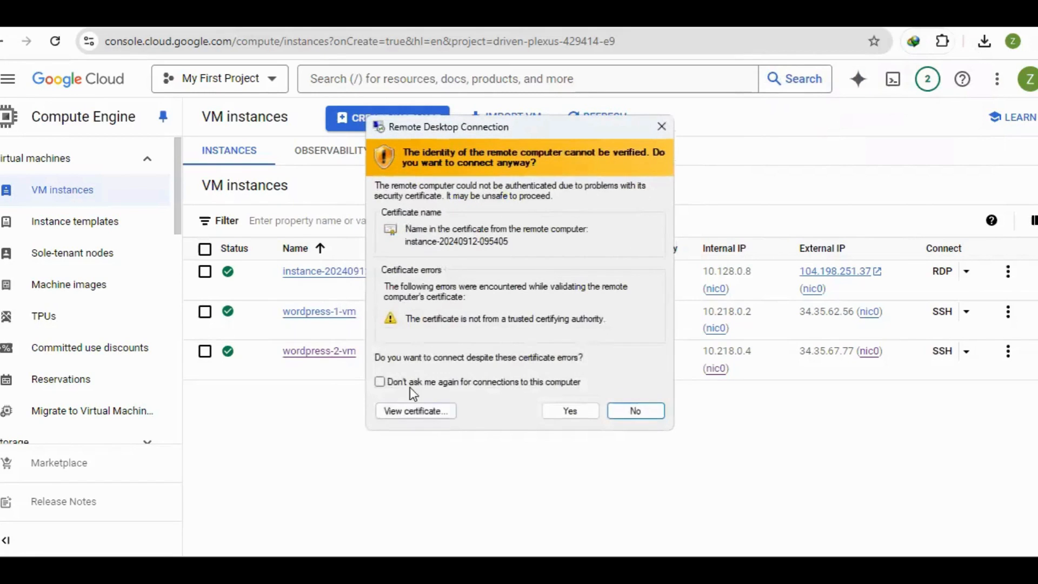
Accept the remote computer's certificate without being asked again, and sign in to the Windows Server session
click(378, 380)
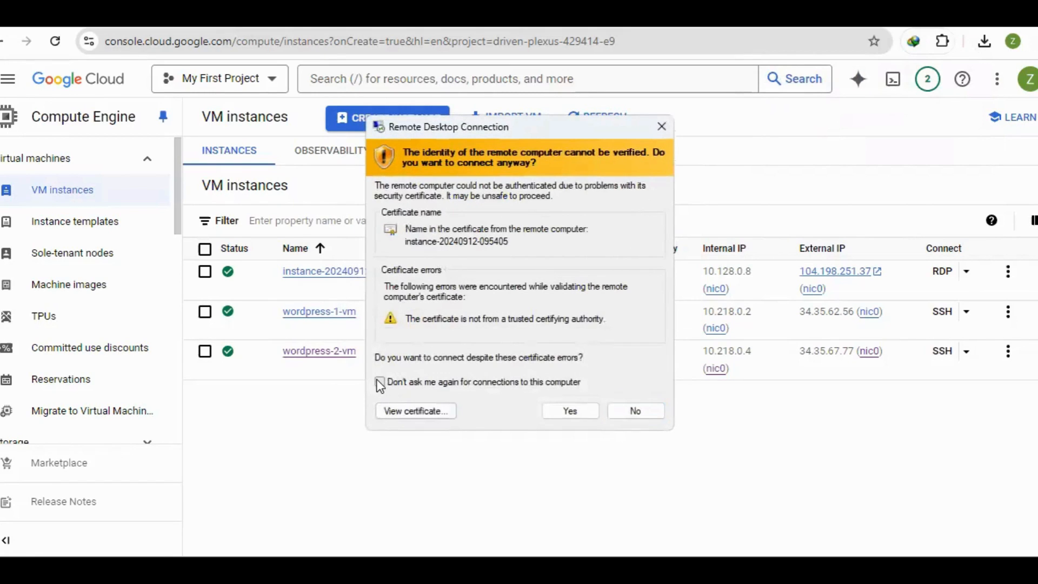
click(562, 412)
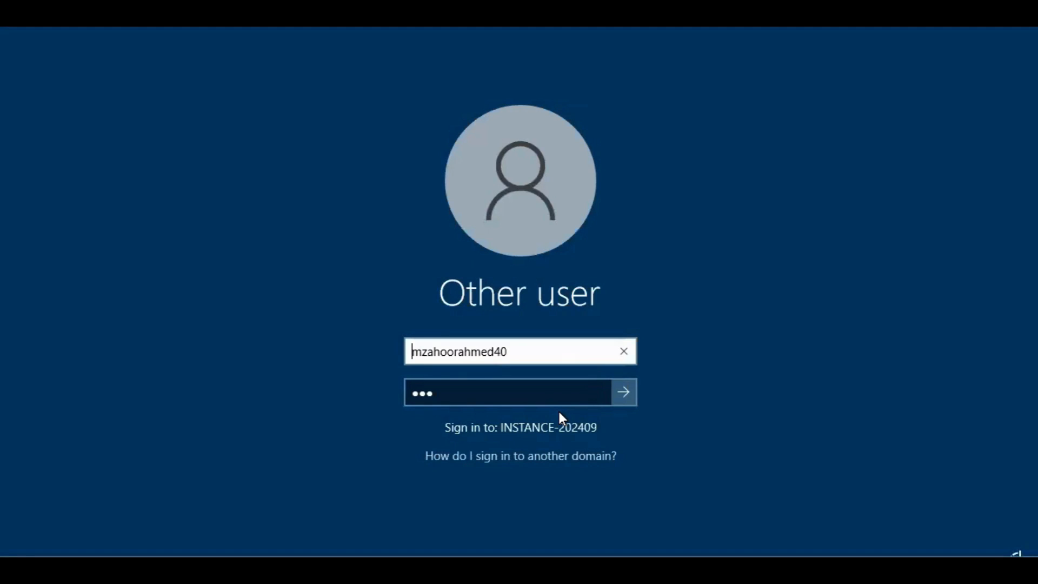
key(Return)
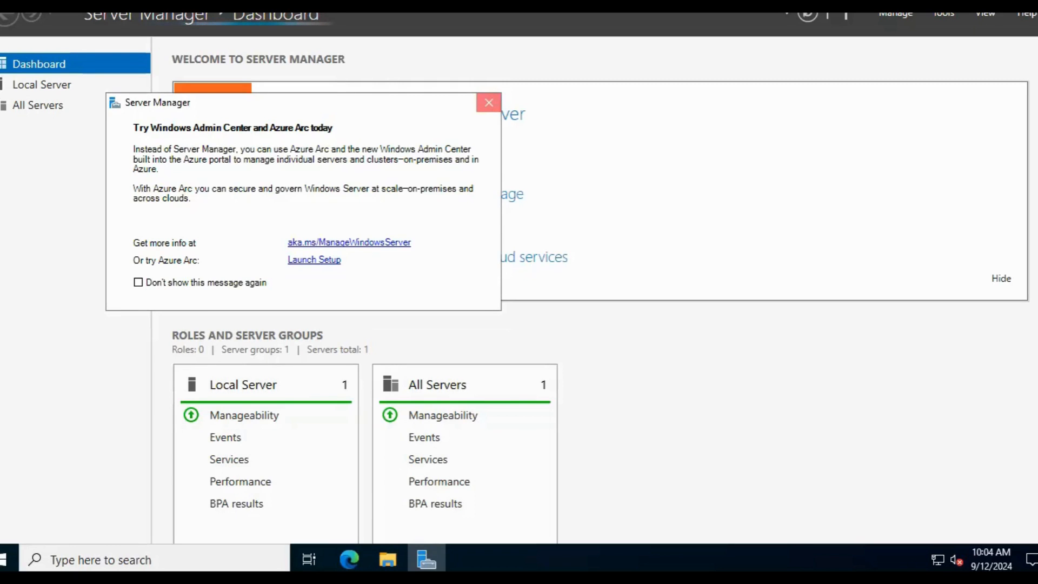
Dismiss the Windows Admin Center and Azure Arc message and close Server Manager
click(489, 102)
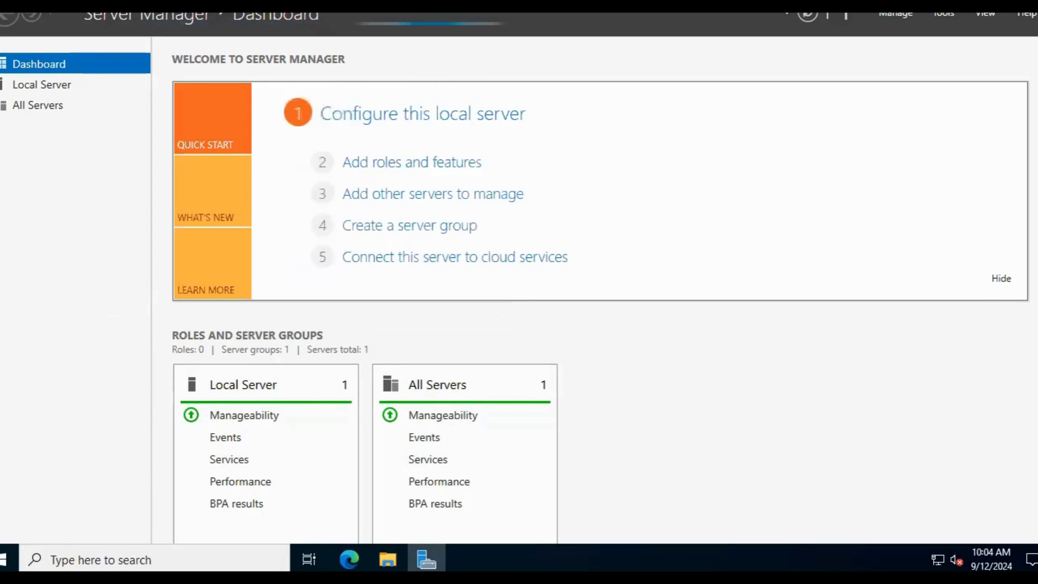
key(alt+F4)
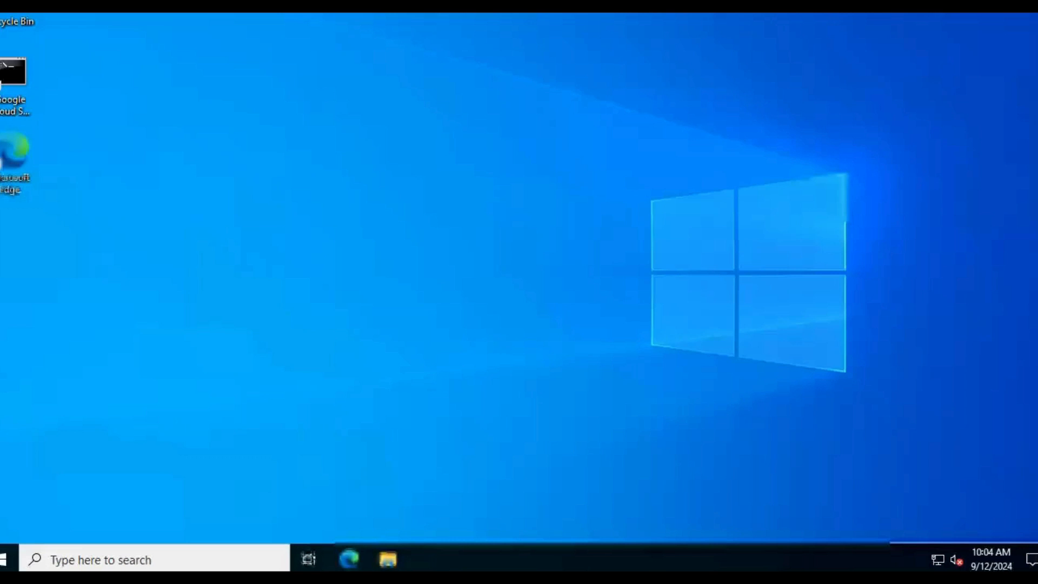